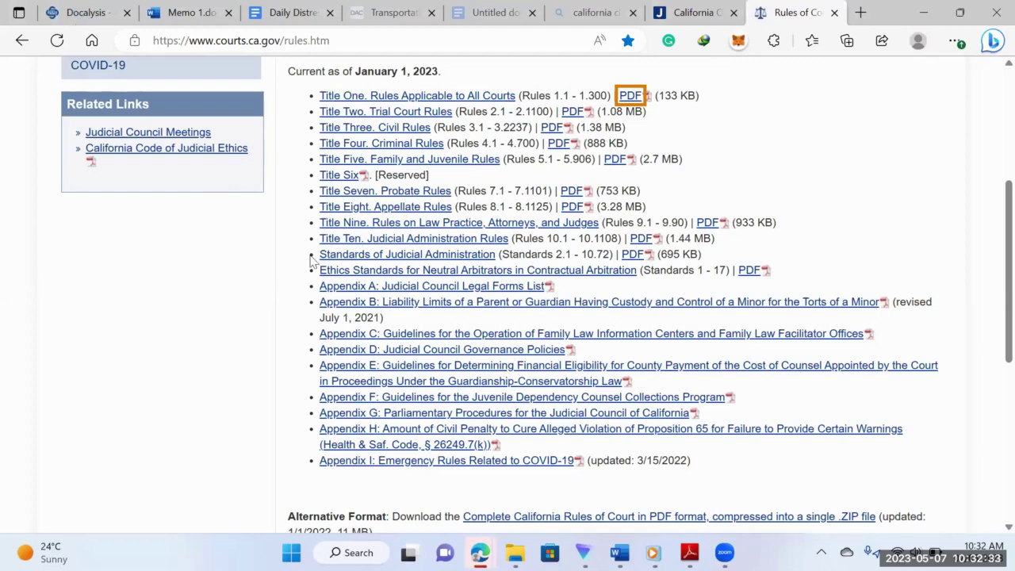
# Step: In Docalysis, page the bankruptcy motion PDF back from page 17 to page 4's overbid terms
pyautogui.hotkey('ctrl', '1')
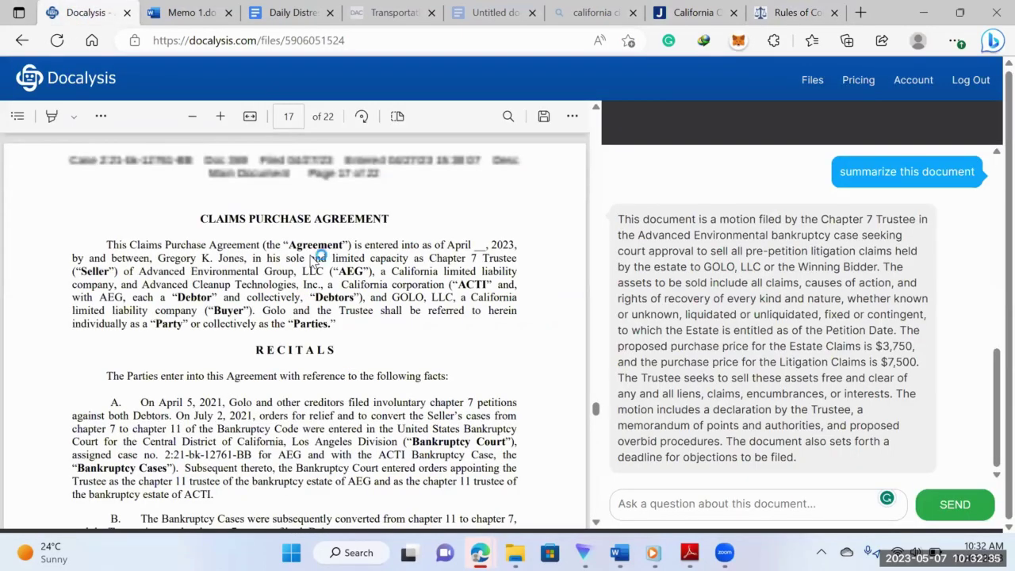
pyautogui.scroll(10, 314, 262)
pyautogui.scroll(10, 313, 262)
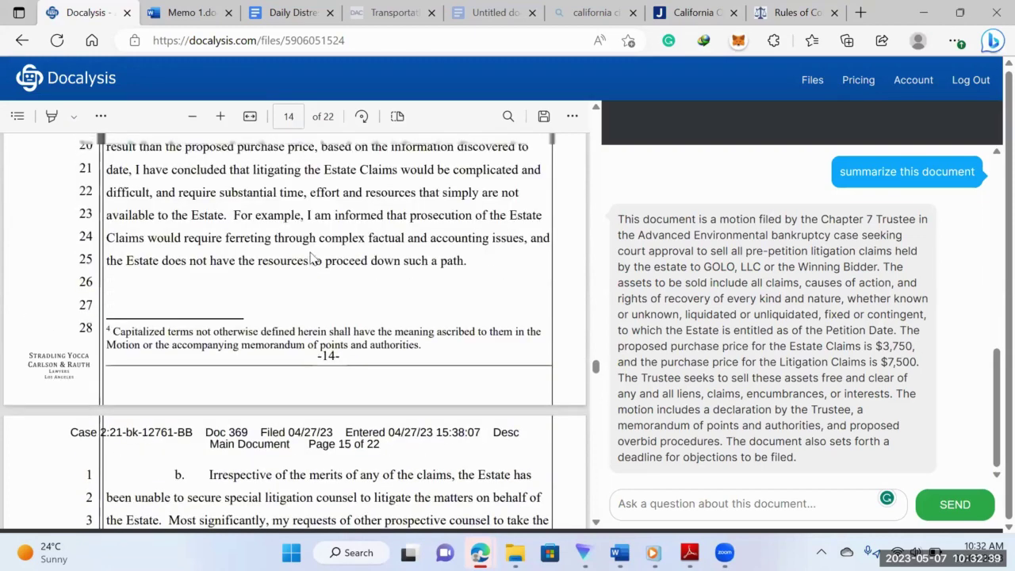
pyautogui.scroll(10, 320, 287)
pyautogui.scroll(10, 321, 287)
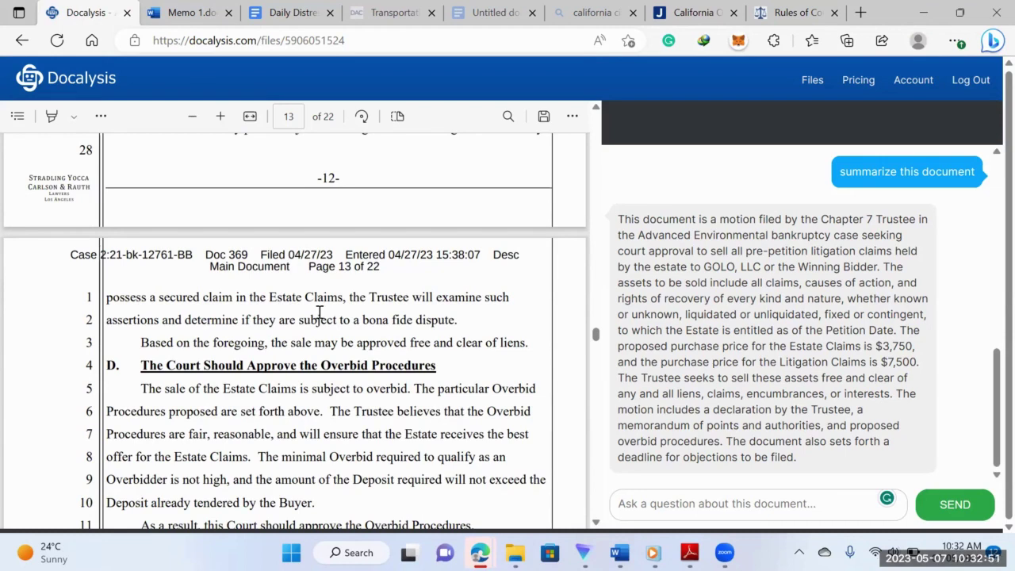
pyautogui.scroll(3, 319, 311)
pyautogui.scroll(4, 319, 311)
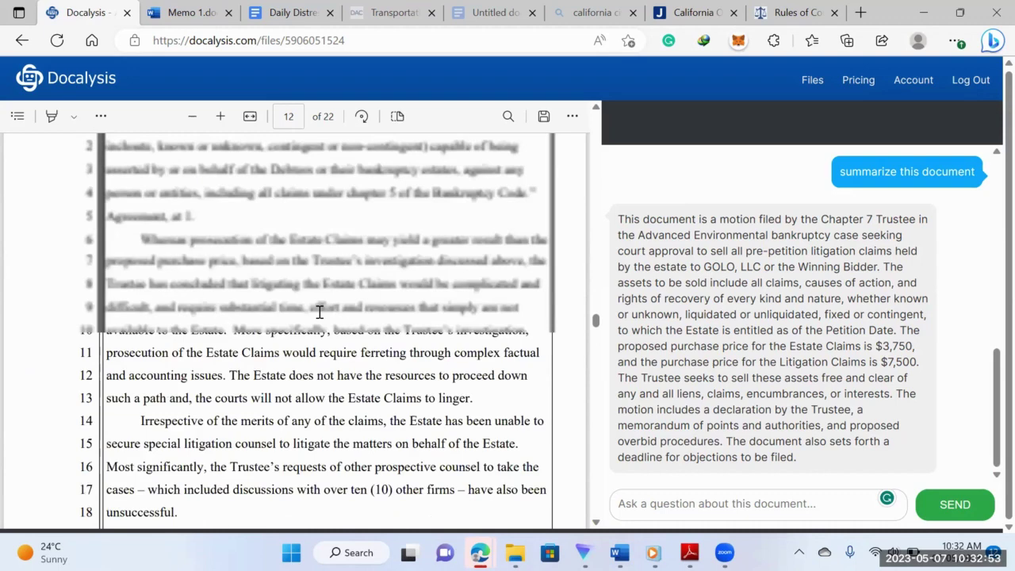
pyautogui.scroll(12, 319, 312)
pyautogui.scroll(5, 318, 312)
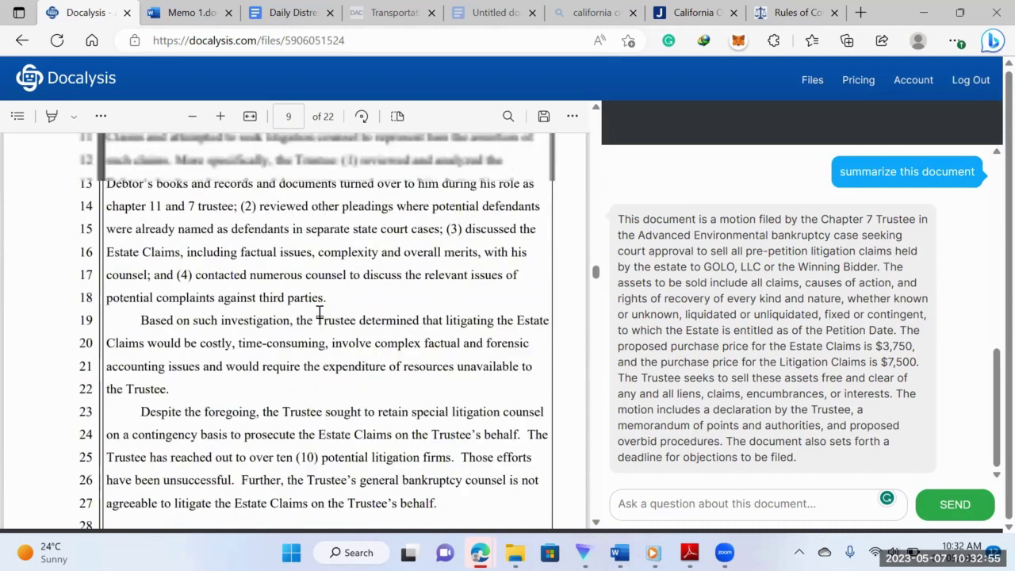
pyautogui.scroll(10, 319, 312)
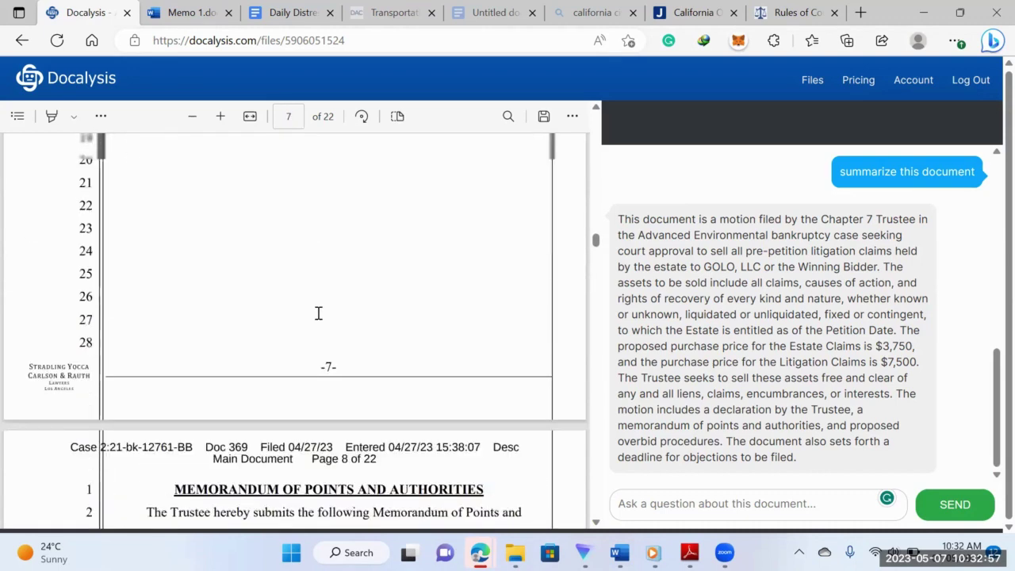
pyautogui.scroll(4, 319, 314)
pyautogui.scroll(5, 318, 314)
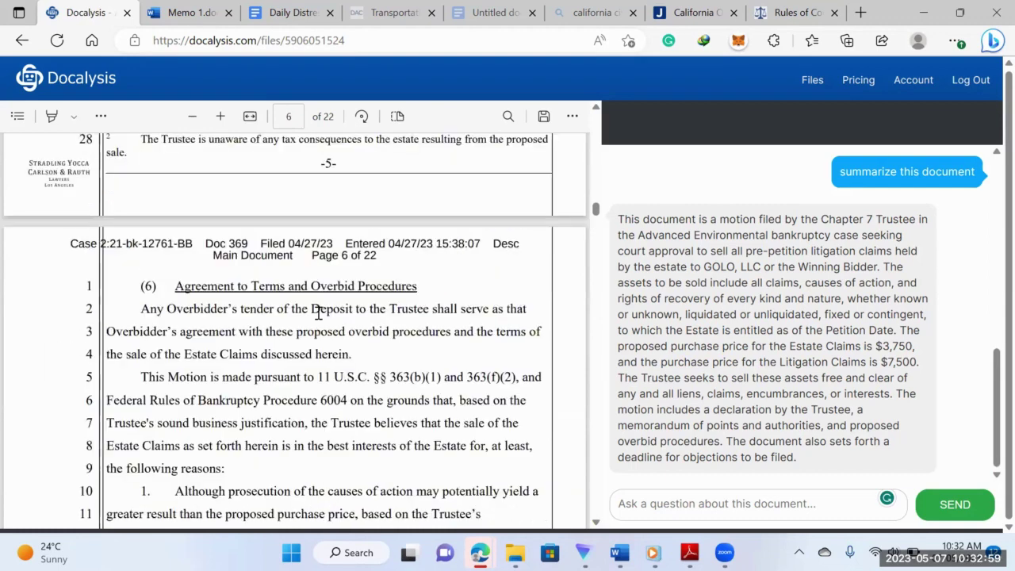
pyautogui.scroll(4, 319, 314)
pyautogui.scroll(3, 319, 314)
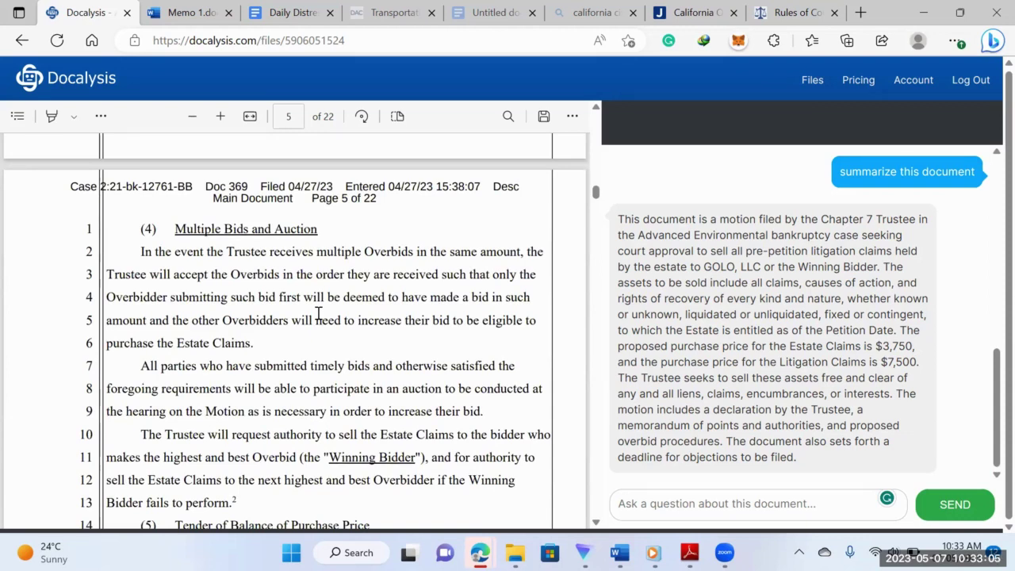
pyautogui.scroll(1, 319, 314)
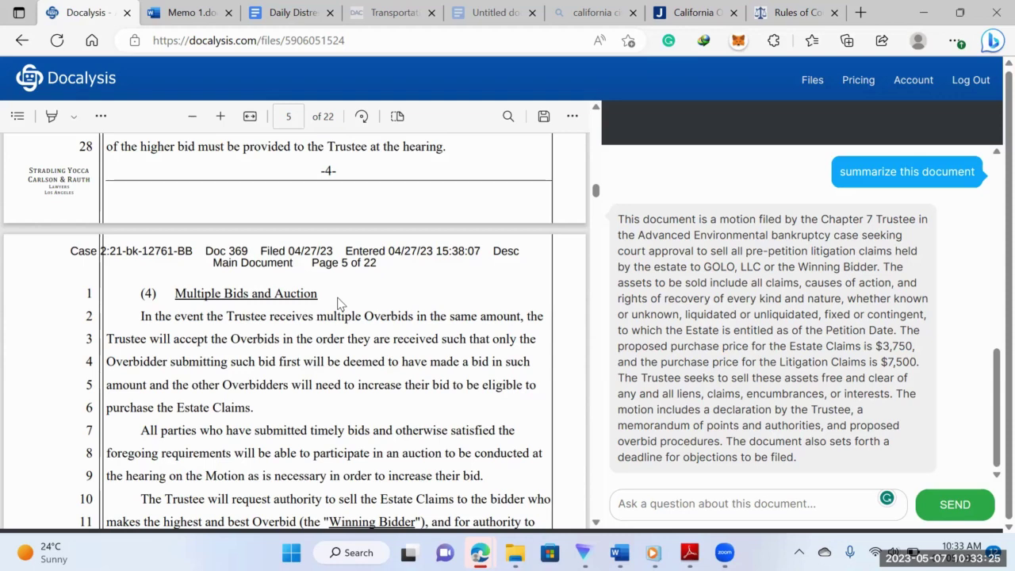
pyautogui.scroll(1, 358, 269)
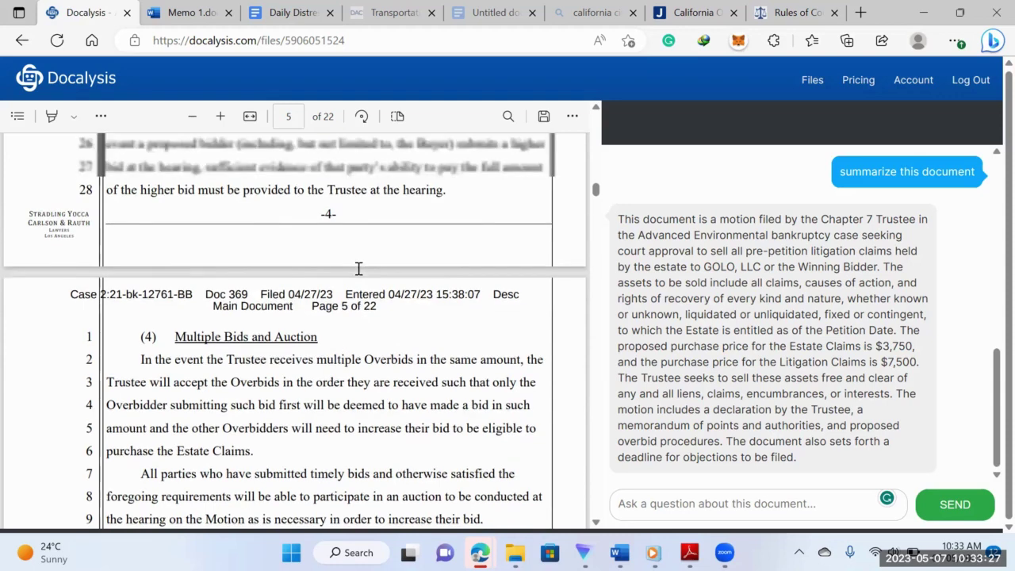
pyautogui.scroll(3, 359, 269)
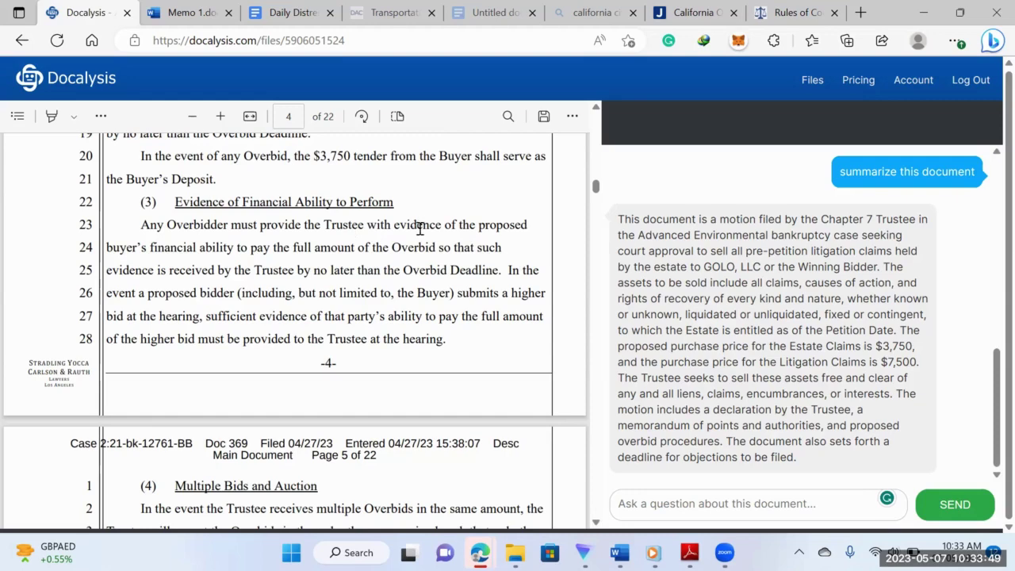
# Step: Bring the motion to page 1's court caption and toggle the highlight tool on and off
pyautogui.scroll(3, 420, 226)
pyautogui.scroll(10, 423, 228)
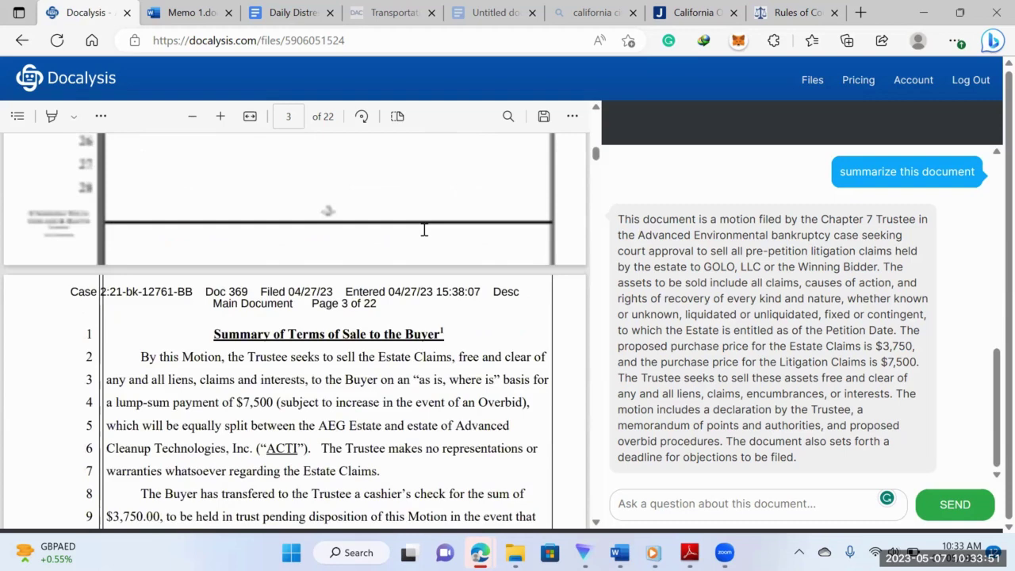
pyautogui.scroll(8, 424, 229)
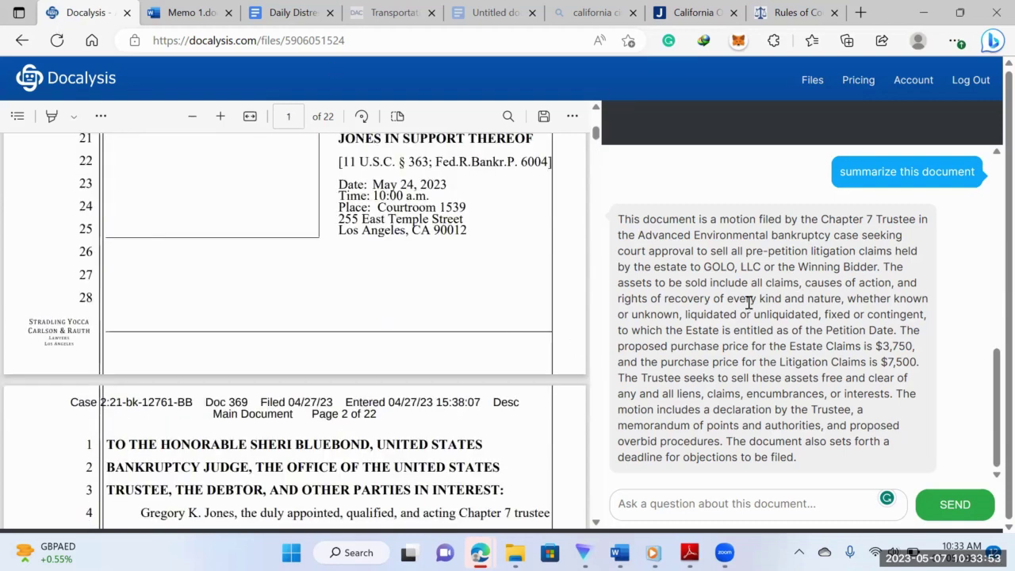
pyautogui.scroll(7, 256, 250)
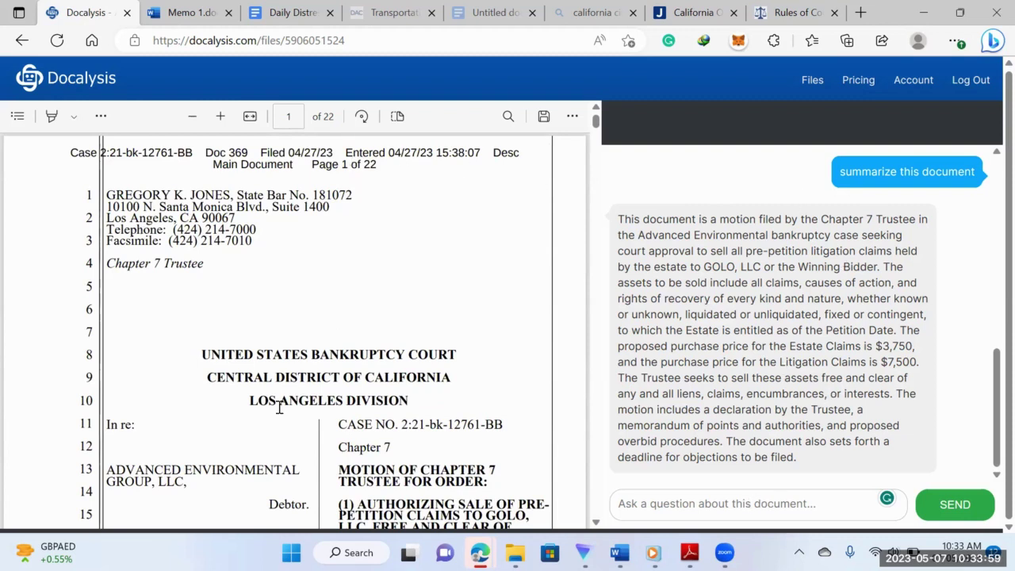
pyautogui.click(74, 117)
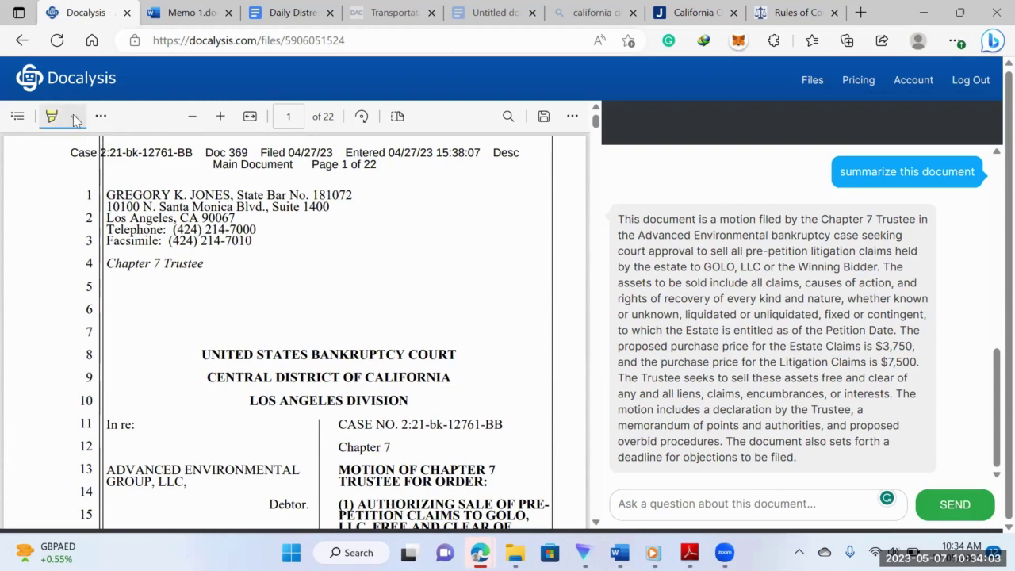
pyautogui.click(76, 119)
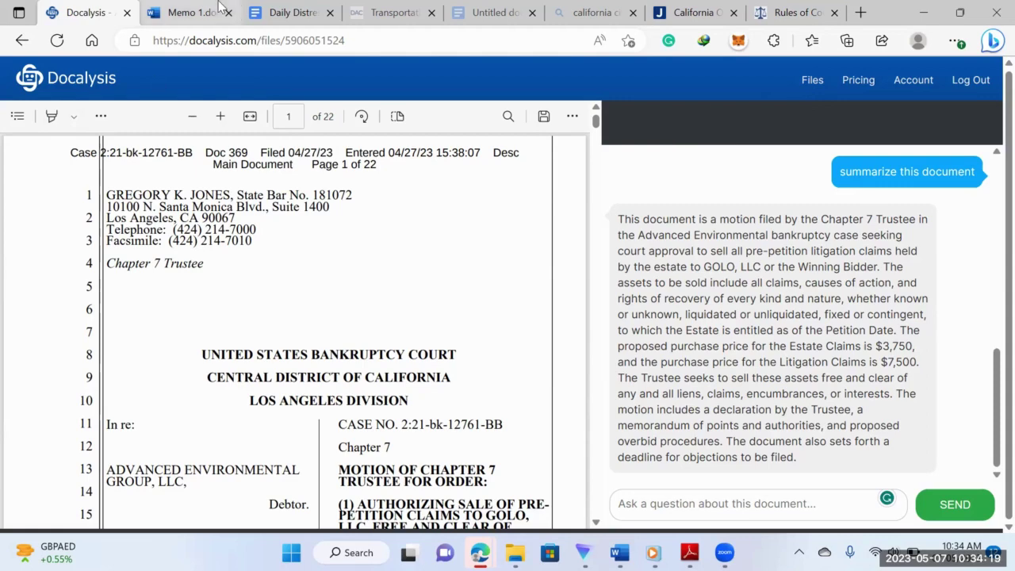
# Step: In Memo 1, deselect the list item and review the MEMO header and Shop Licence heading
pyautogui.click(183, 11)
pyautogui.click(298, 320)
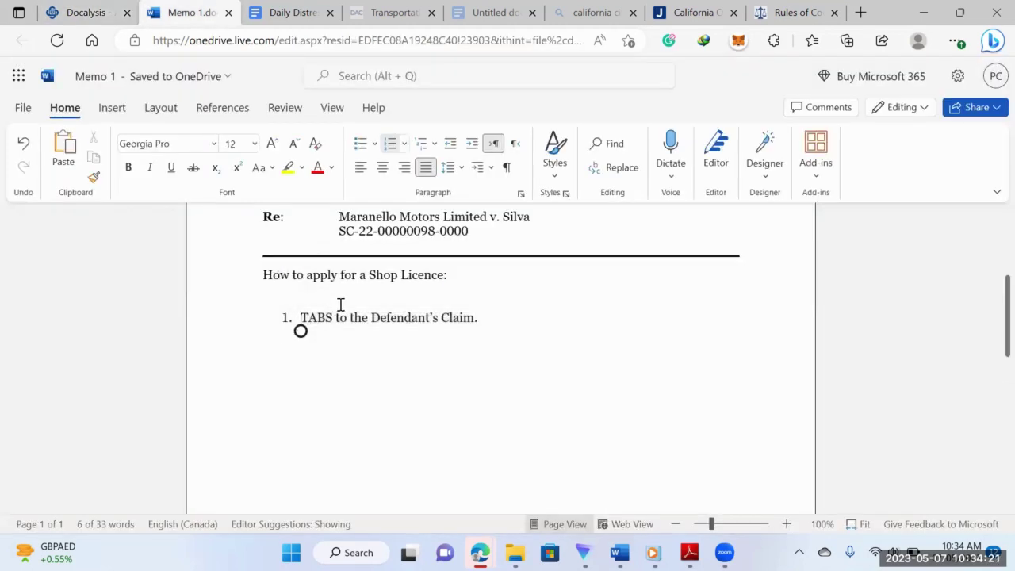
pyautogui.scroll(3, 343, 315)
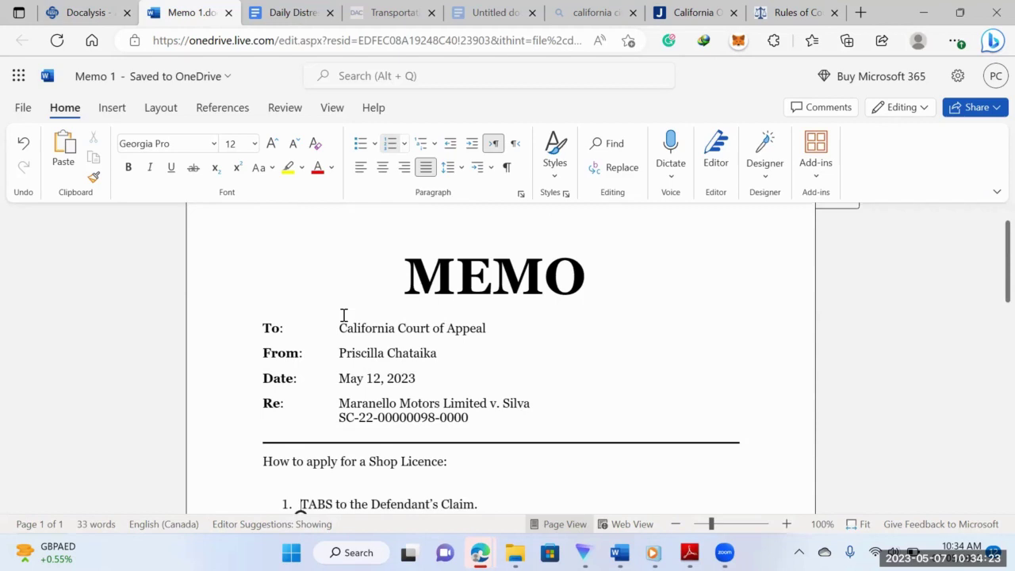
pyautogui.scroll(-1, 343, 317)
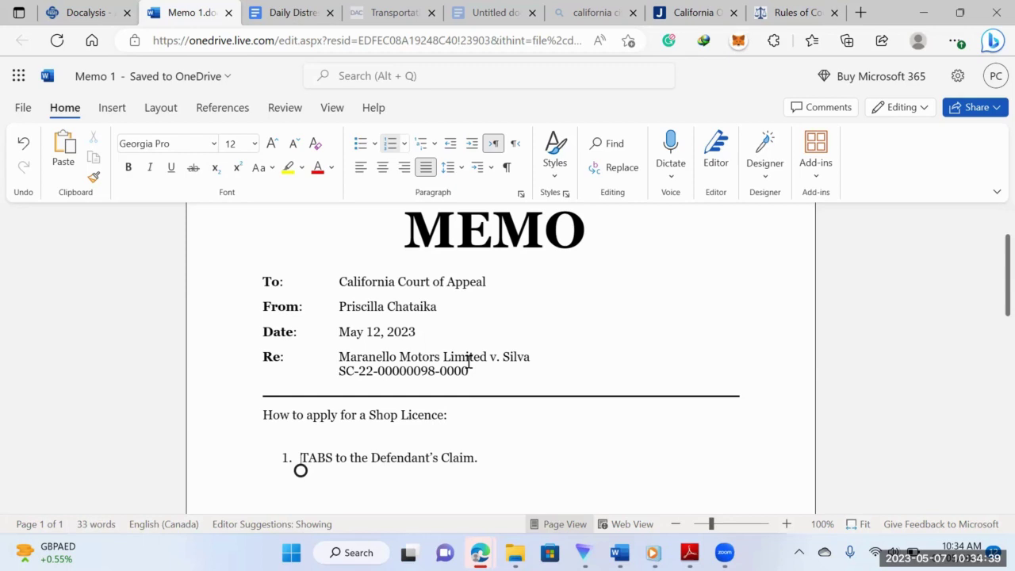
pyautogui.scroll(1, 480, 349)
pyautogui.scroll(1, 479, 349)
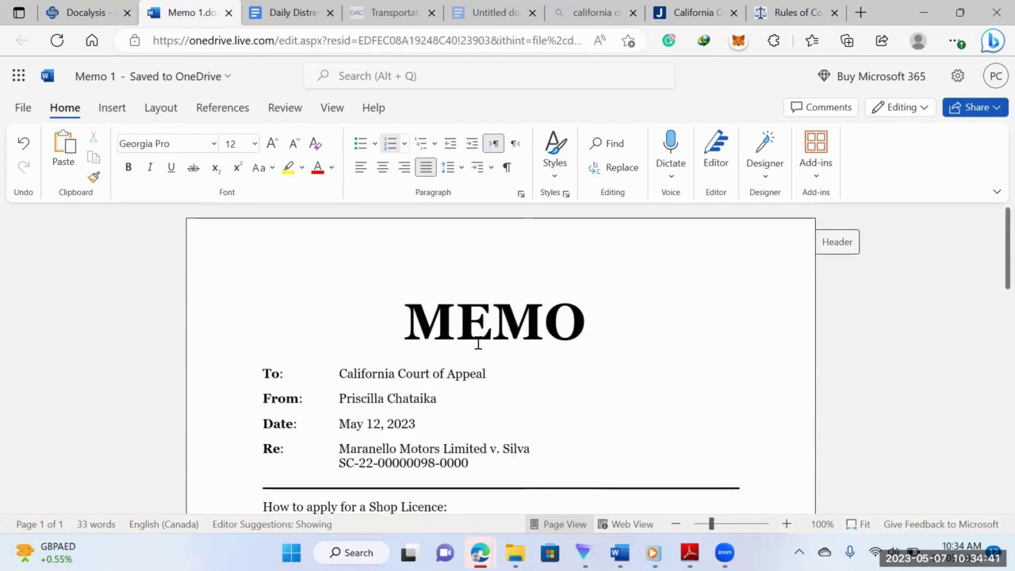
pyautogui.scroll(-2, 478, 342)
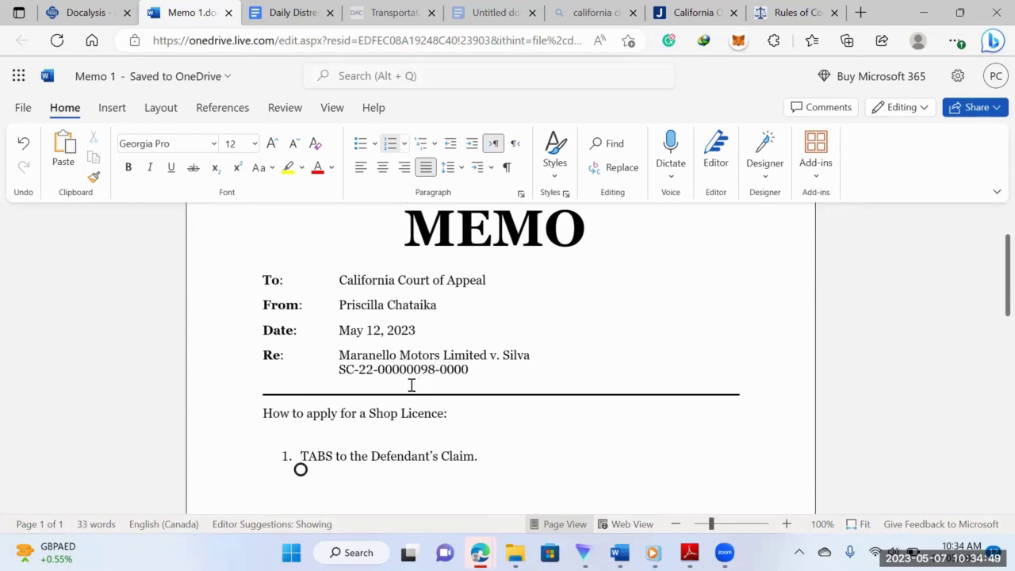
pyautogui.scroll(-2, 410, 386)
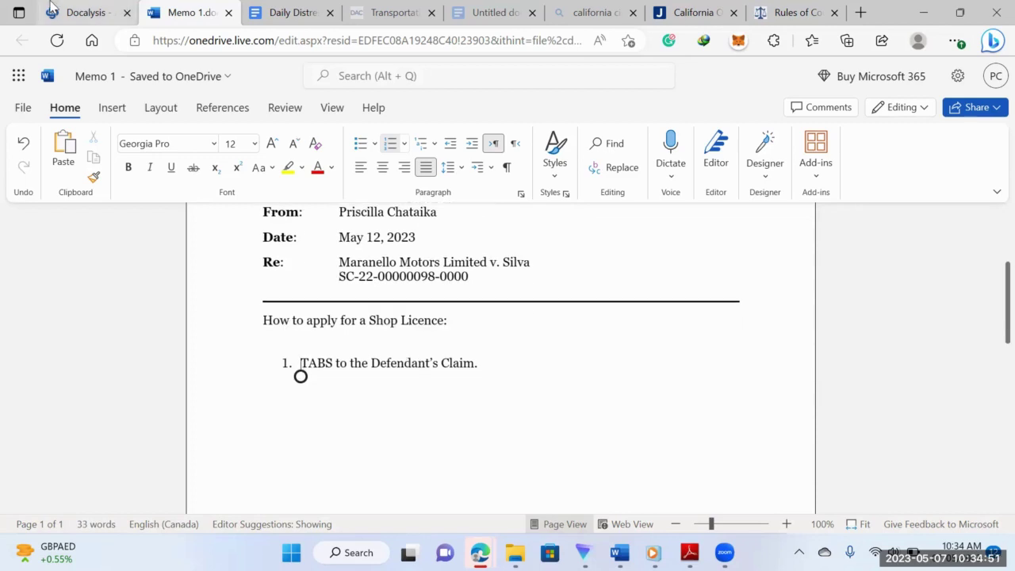
# Step: Open the Shop Licences Act PDF from Docalysis Files and place the cursor in the question box
pyautogui.click(120, 9)
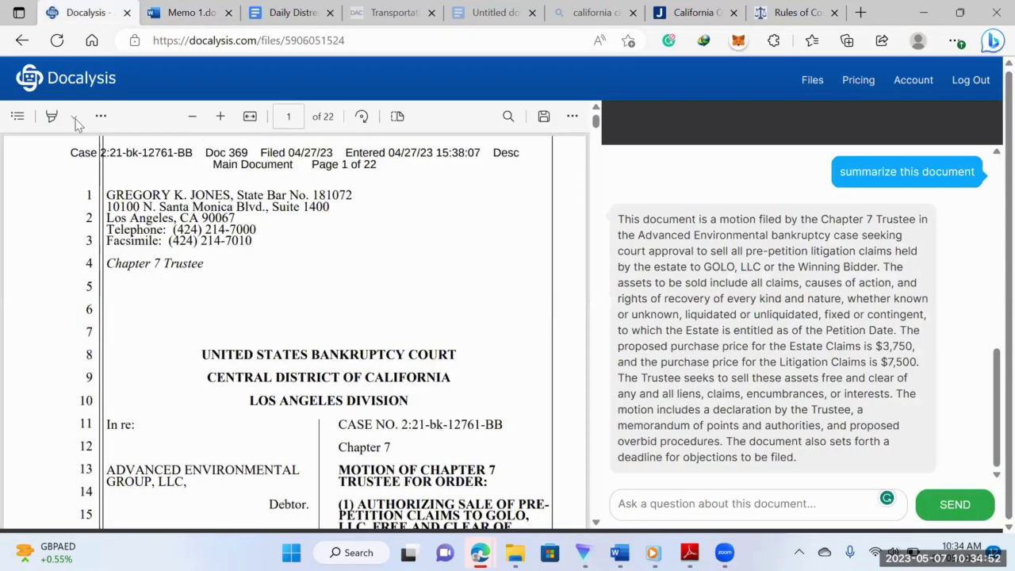
pyautogui.click(810, 83)
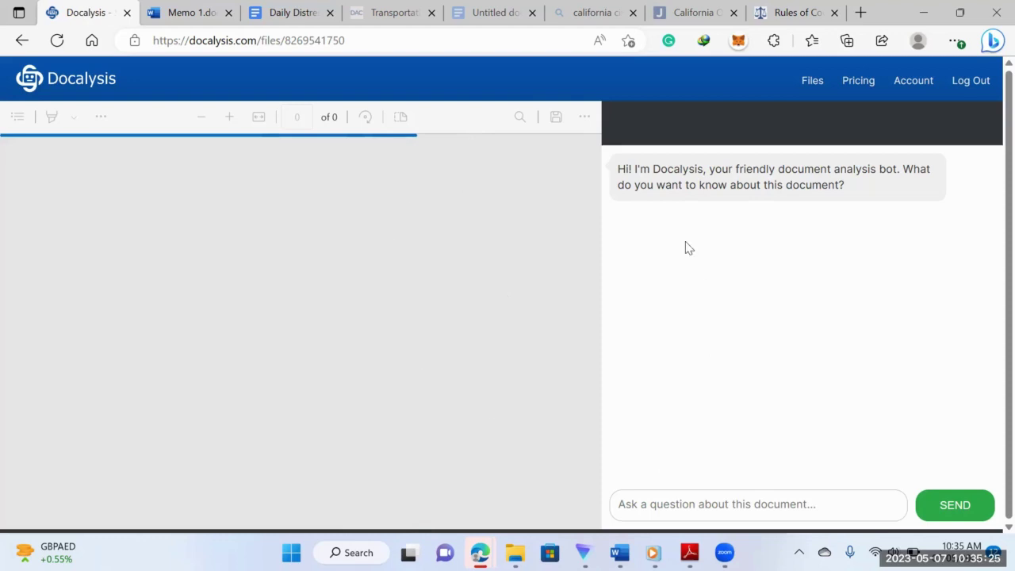
pyautogui.moveTo(620, 174); pyautogui.dragTo(842, 188)
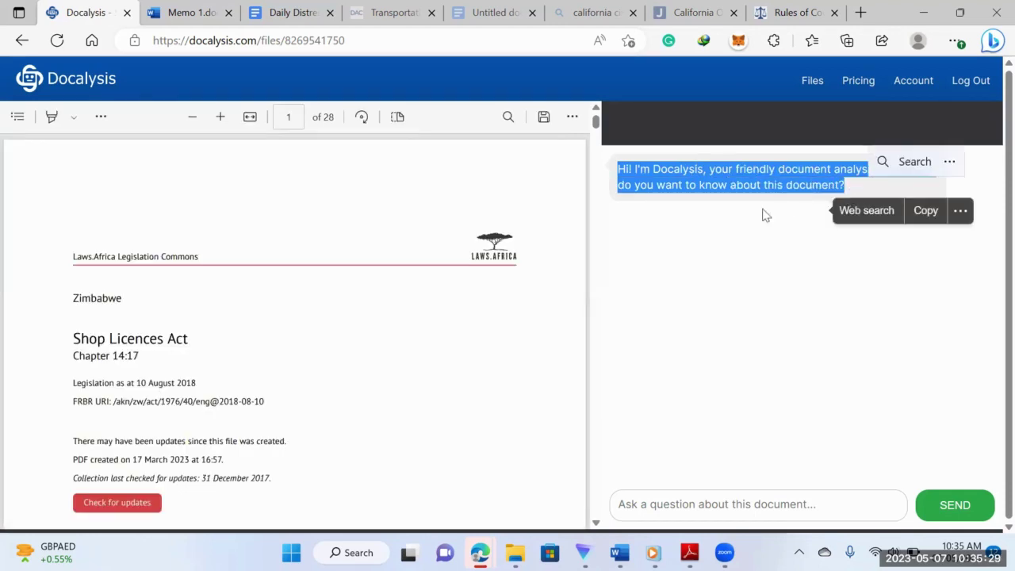
pyautogui.click(878, 181)
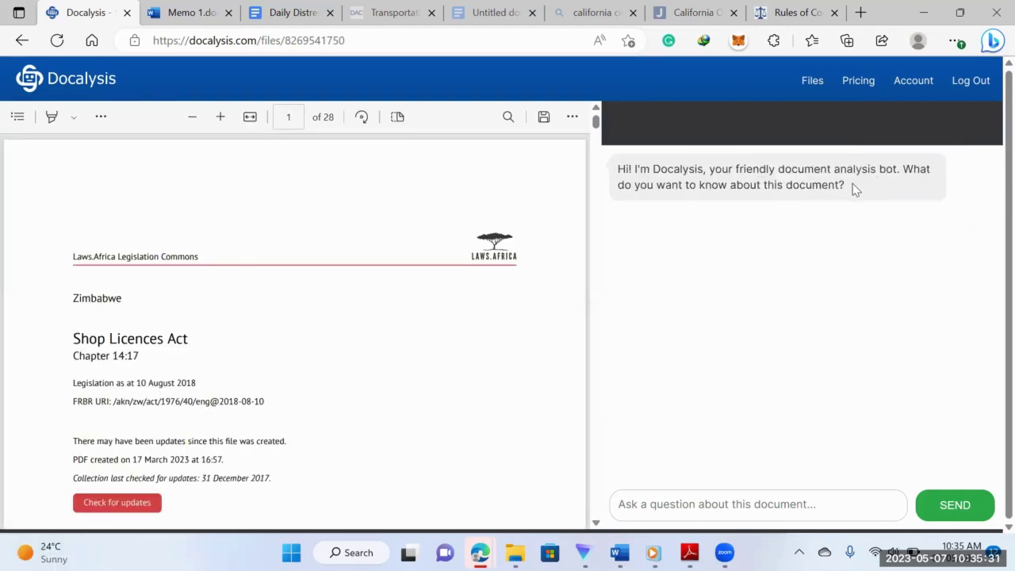
pyautogui.click(738, 509)
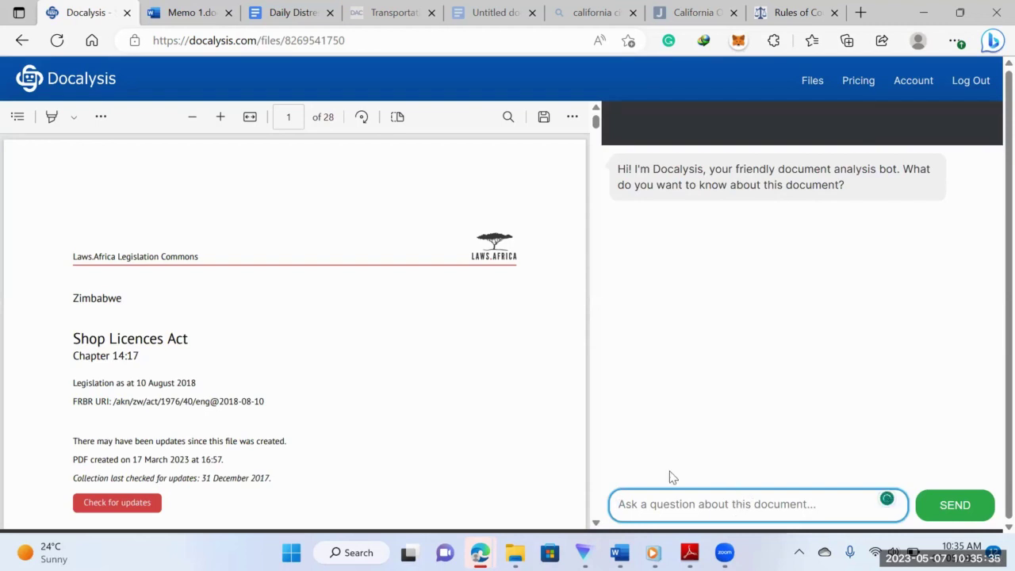
# Step: Ask the chat "How to apply for a shop licence?" with the spelling corrected to 'licence'
pyautogui.write('How ')
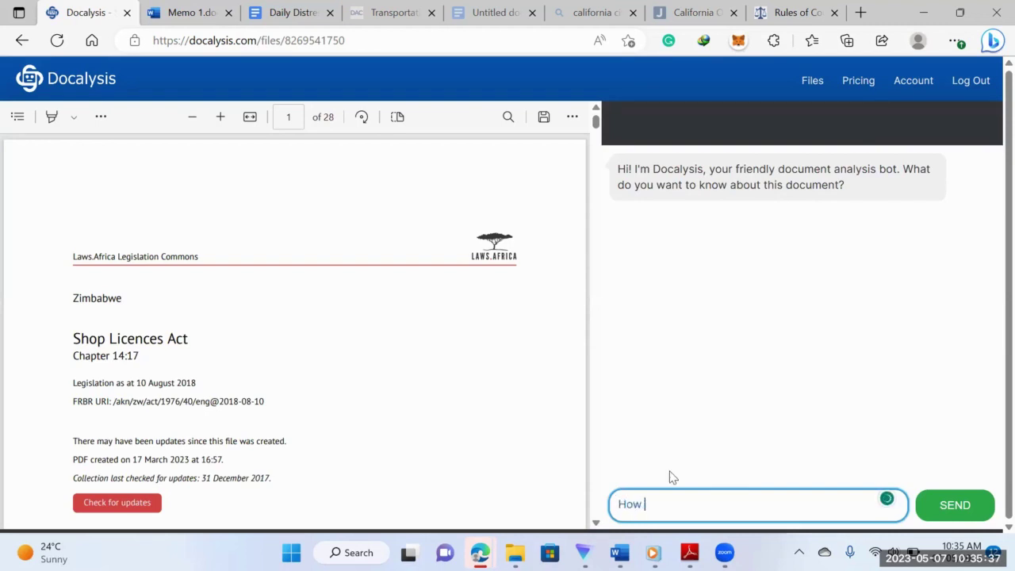
pyautogui.write('to apply for a shop license')
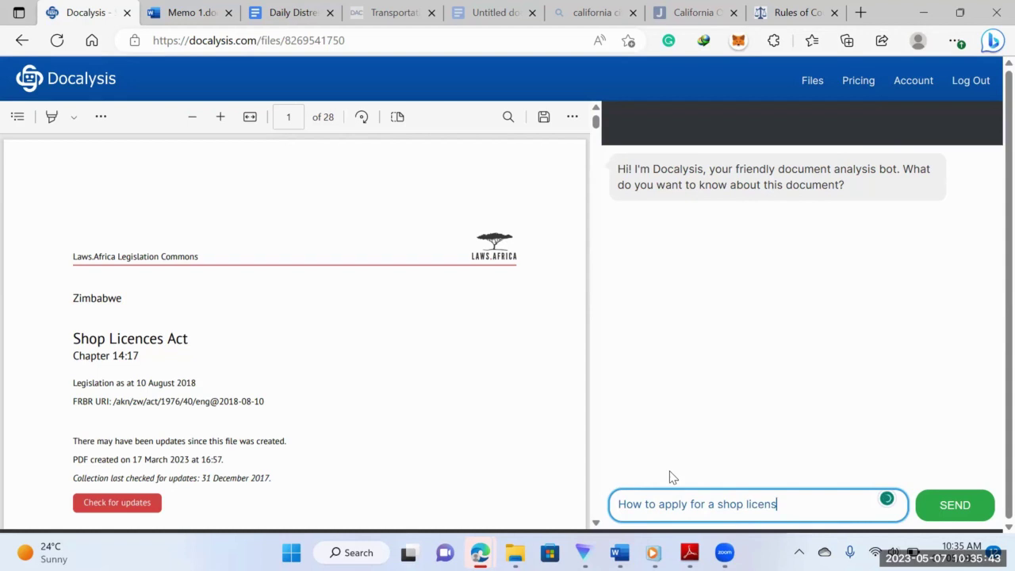
pyautogui.press('BackSpace')
pyautogui.press('BackSpace')
pyautogui.write('ce?')
pyautogui.press('Return')
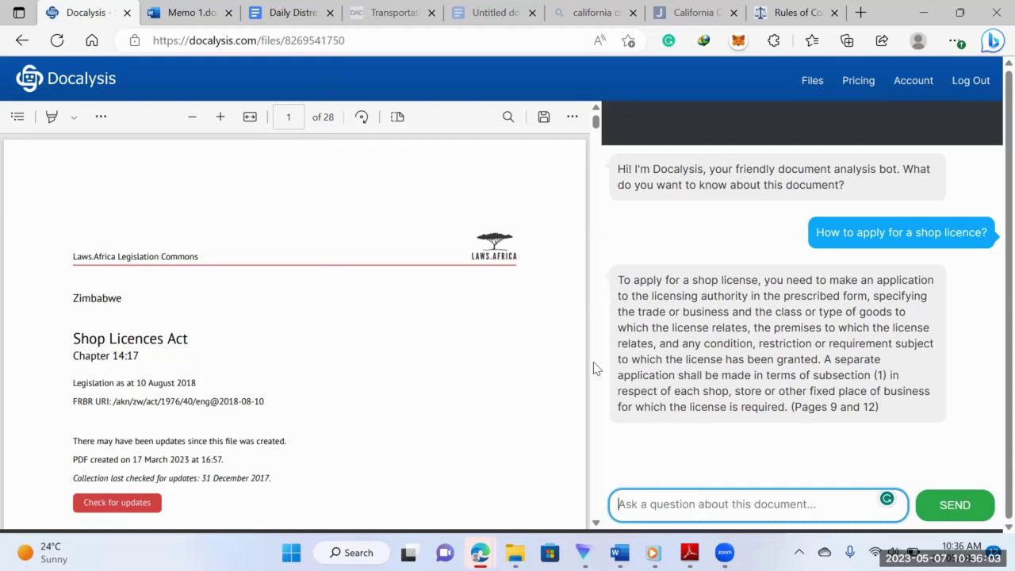
# Step: Copy the bot's full shop-licence answer from the Docalysis chat
pyautogui.moveTo(620, 279); pyautogui.dragTo(880, 410)
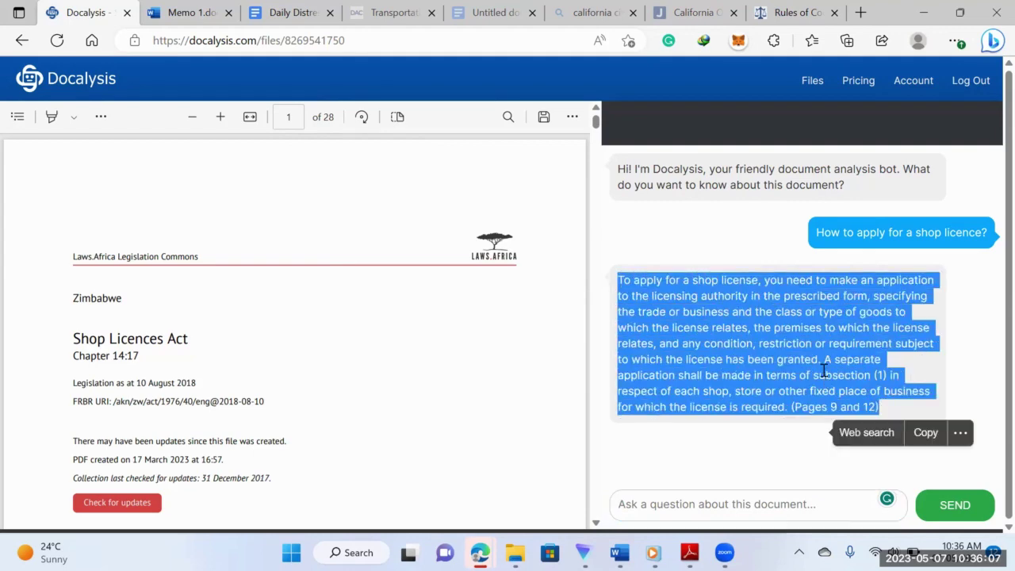
pyautogui.rightClick(822, 374)
pyautogui.click(622, 65)
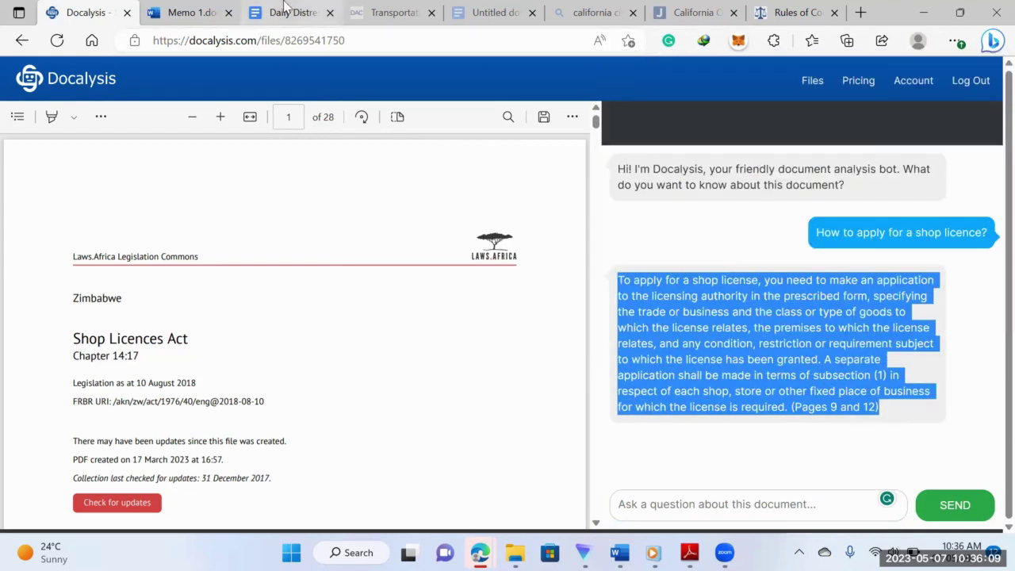
# Step: Paste the answer as plain text over Memo 1's item 1 and end it with a period
pyautogui.click(188, 8)
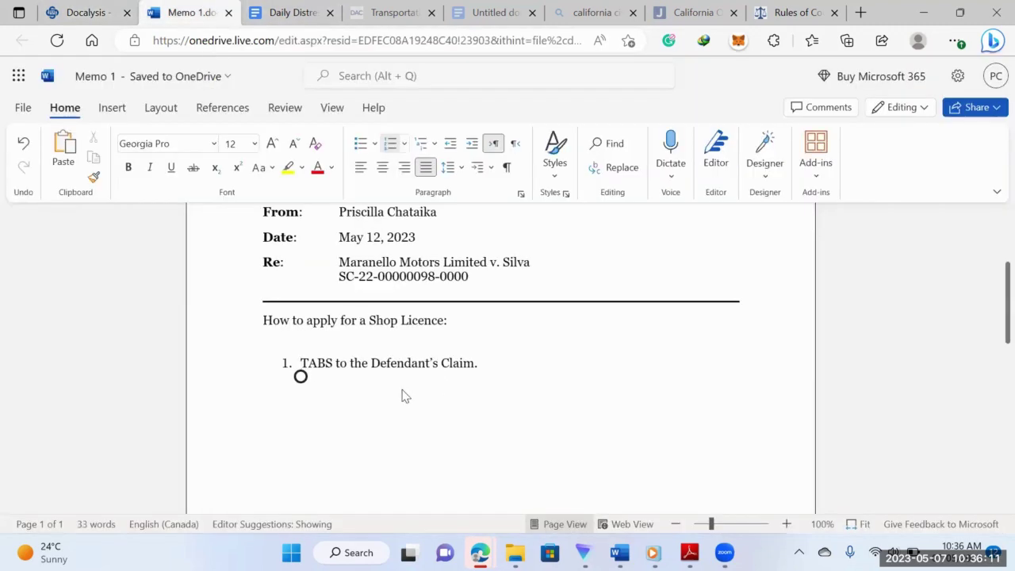
pyautogui.click(340, 349)
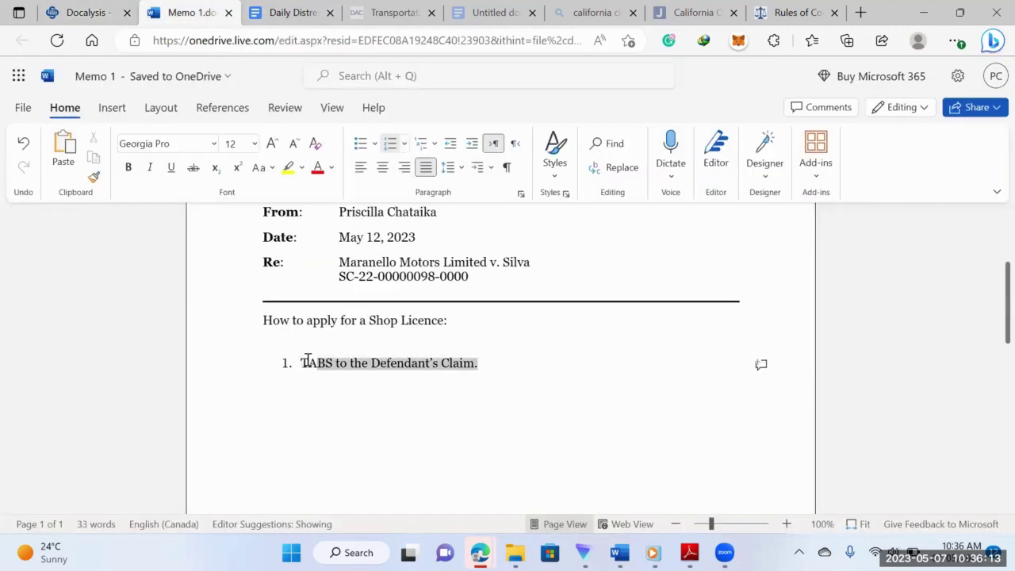
pyautogui.tripleClick(306, 362)
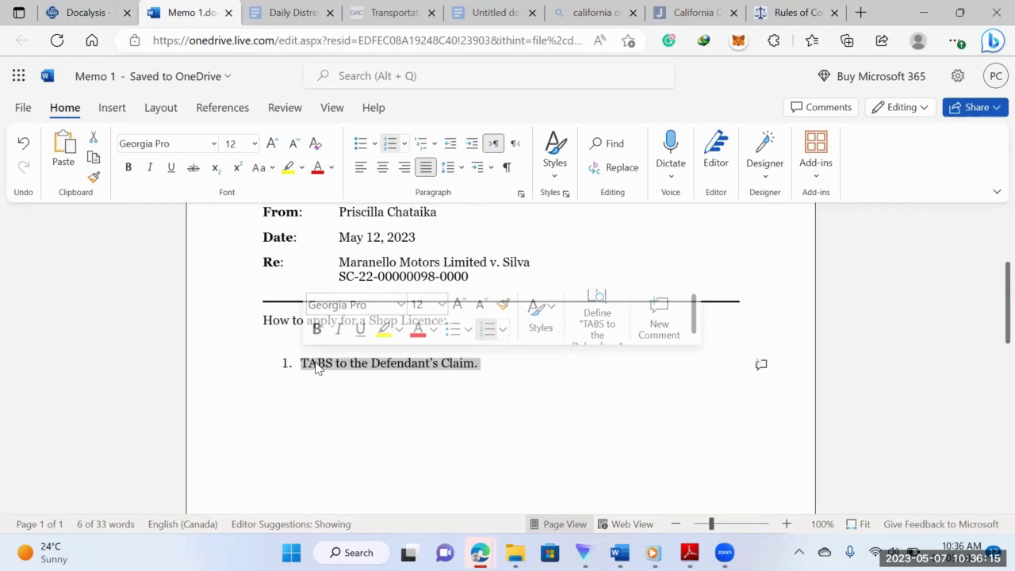
pyautogui.rightClick(379, 359)
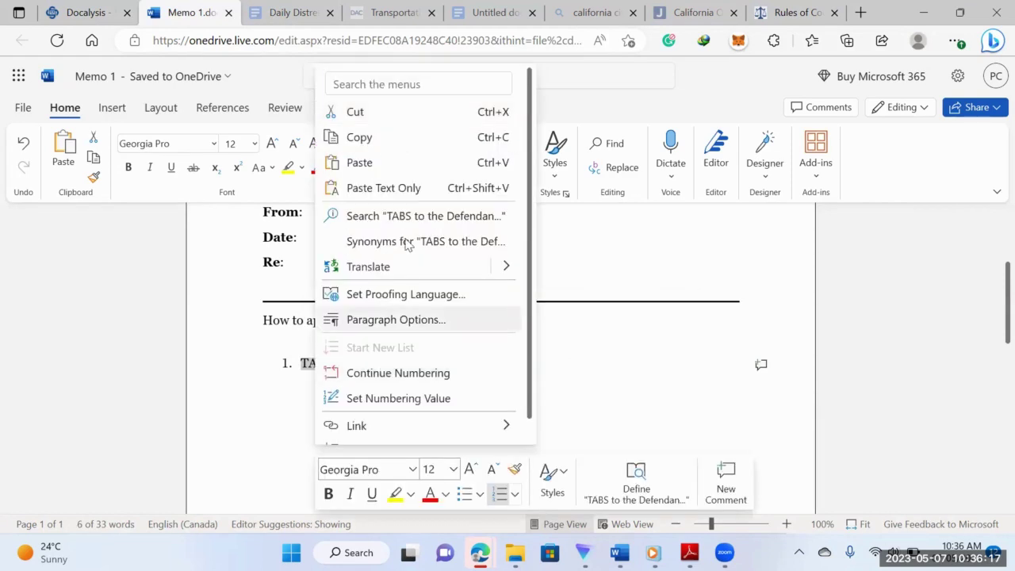
pyautogui.click(385, 191)
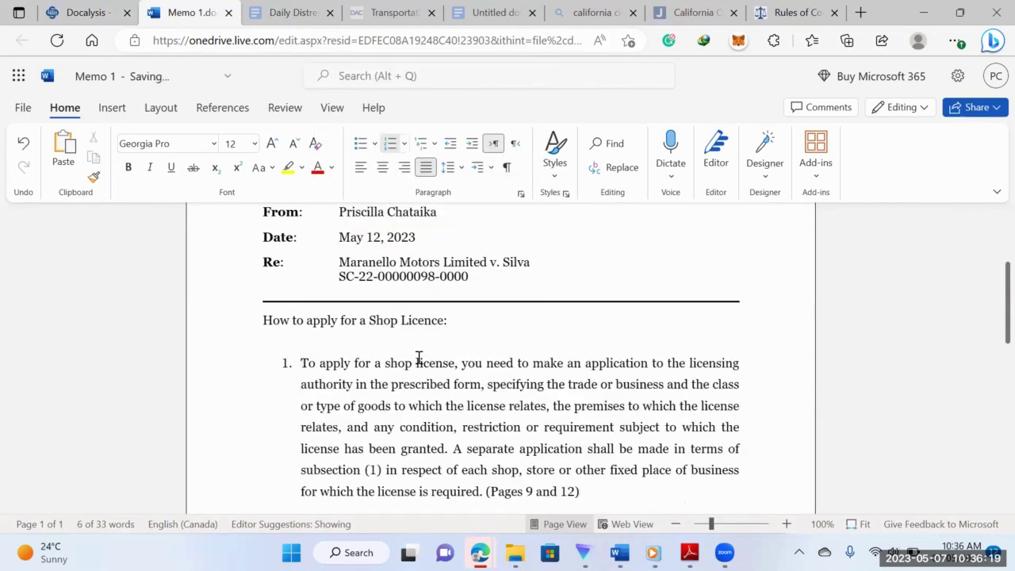
pyautogui.scroll(-1, 415, 358)
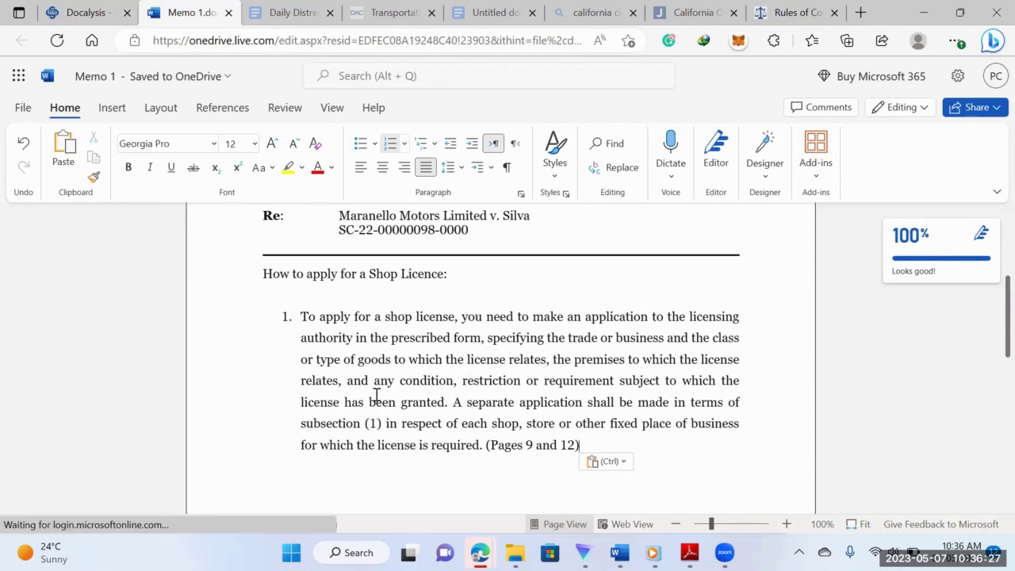
pyautogui.scroll(-1, 557, 414)
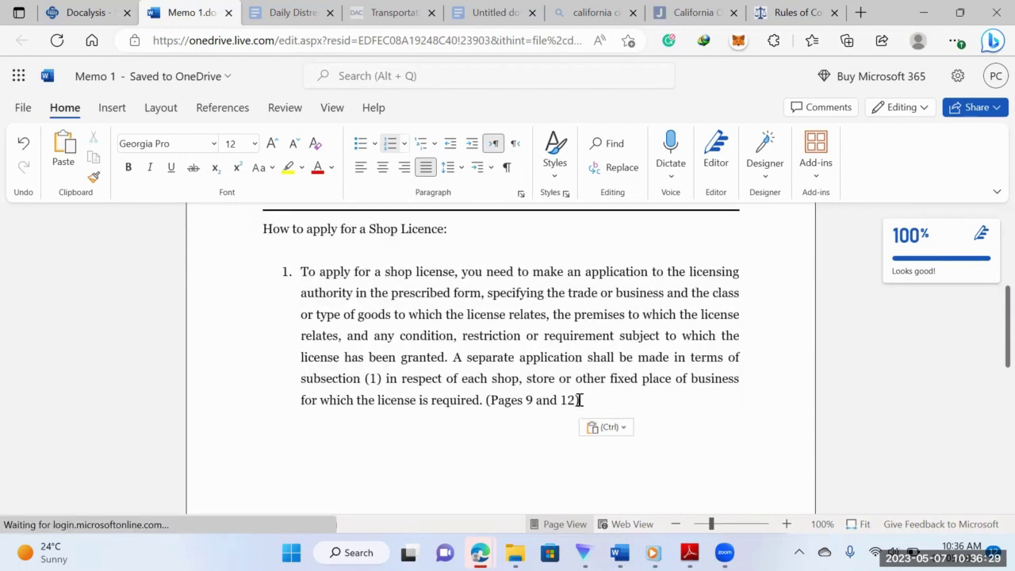
pyautogui.write('.')
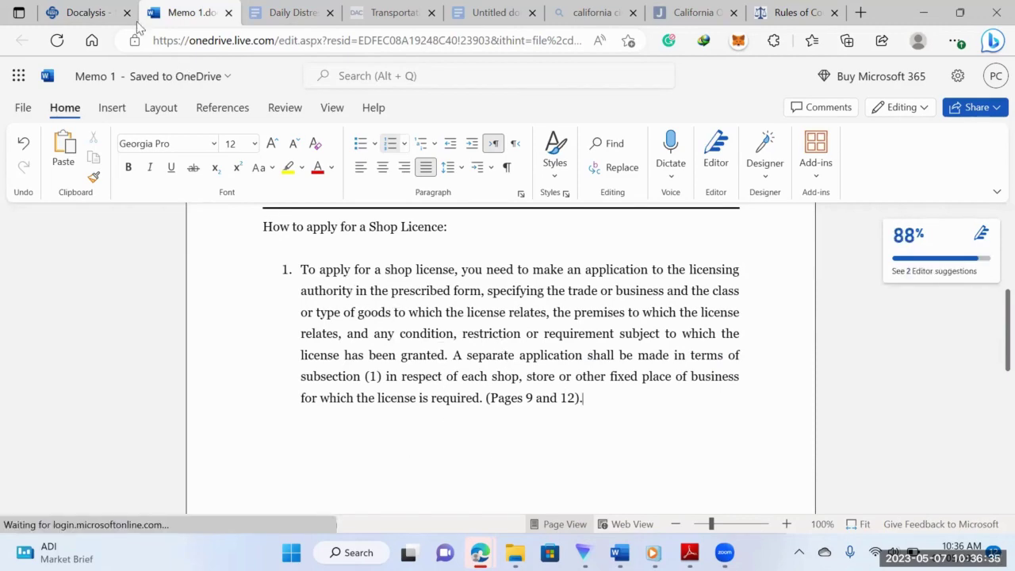
pyautogui.click(95, 12)
pyautogui.click(165, 6)
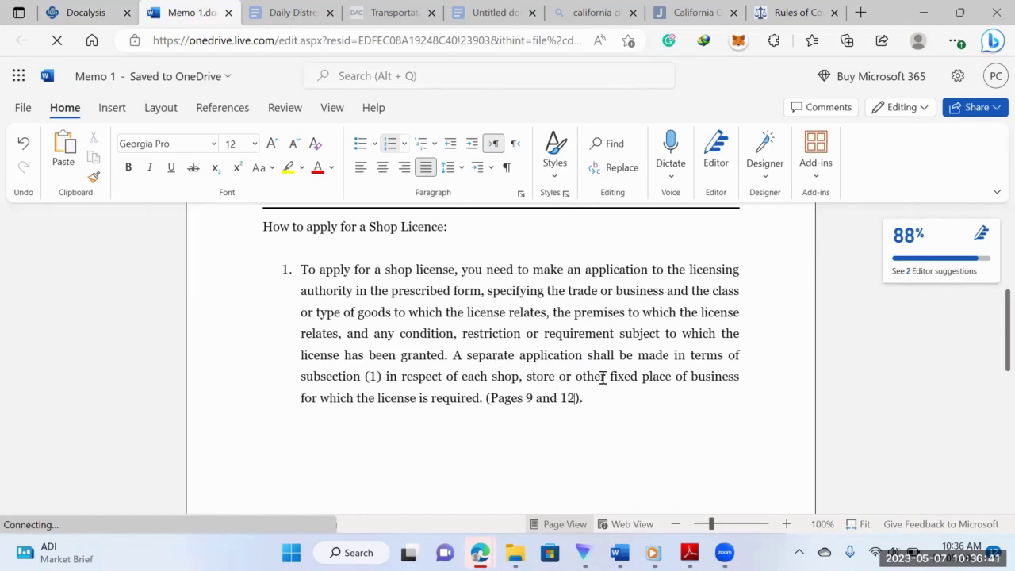
pyautogui.click(50, 6)
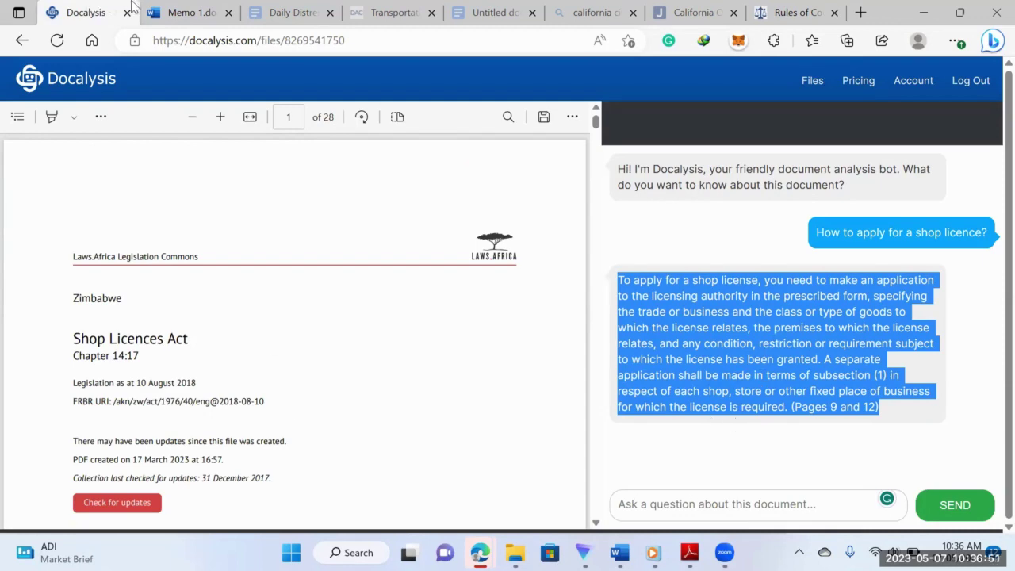
pyautogui.click(159, 9)
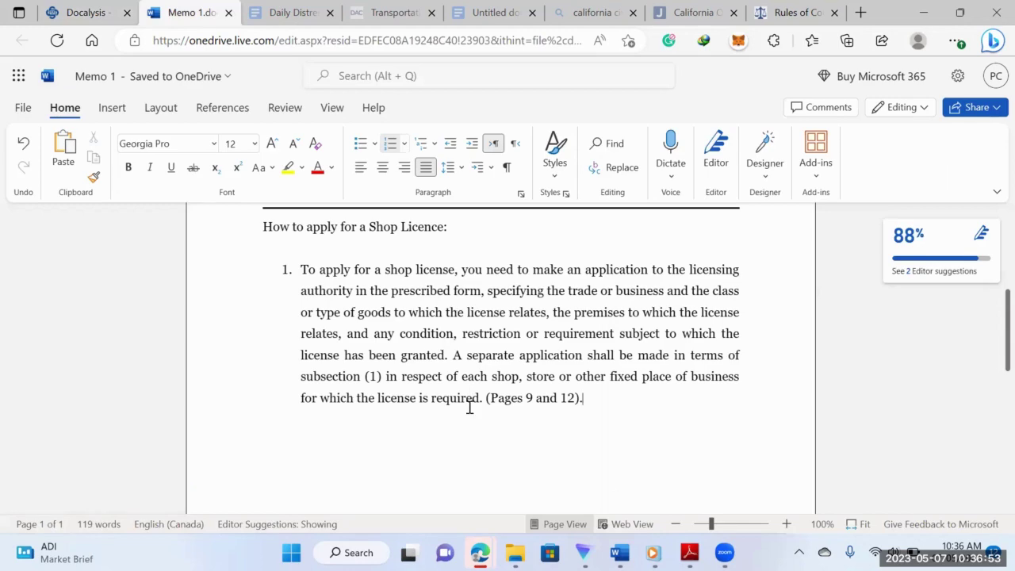
pyautogui.scroll(-1, 468, 293)
pyautogui.scroll(3, 460, 312)
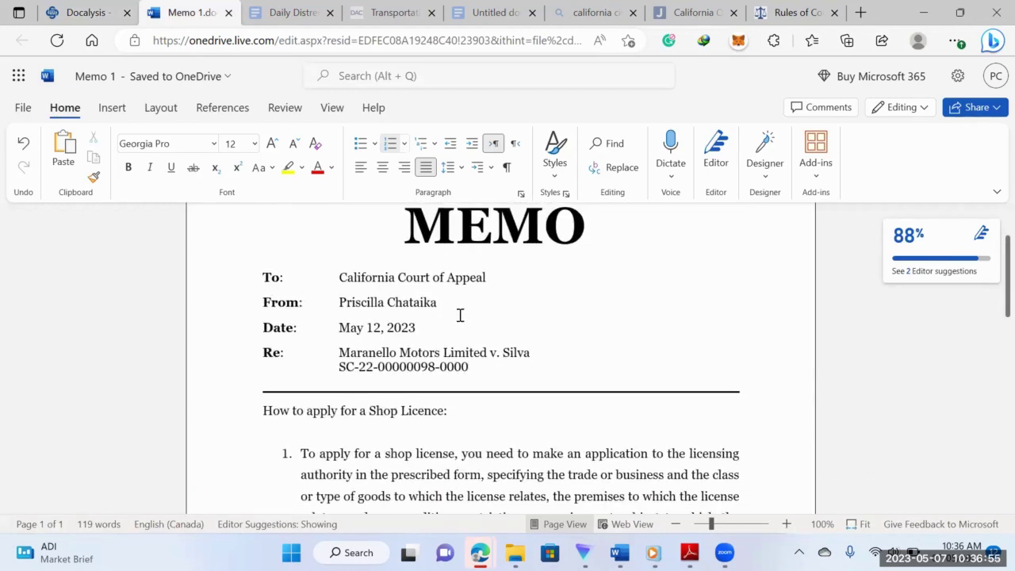
pyautogui.scroll(-1, 459, 314)
pyautogui.scroll(-2, 460, 316)
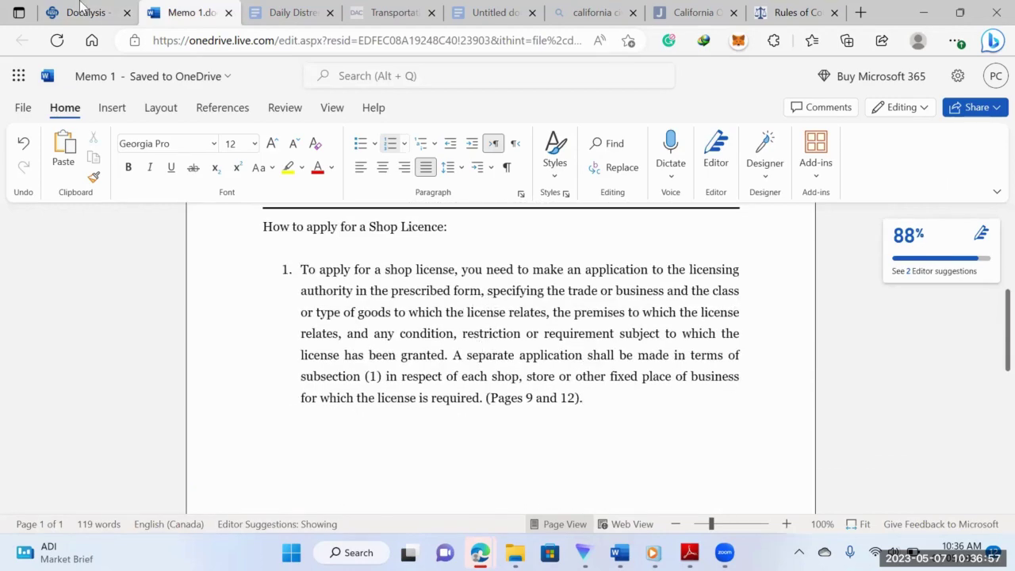
# Step: Show page 18's section 29 Trading permit, select the answer's page citation, then bring Word forward
pyautogui.click(83, 12)
pyautogui.scroll(-10, 328, 435)
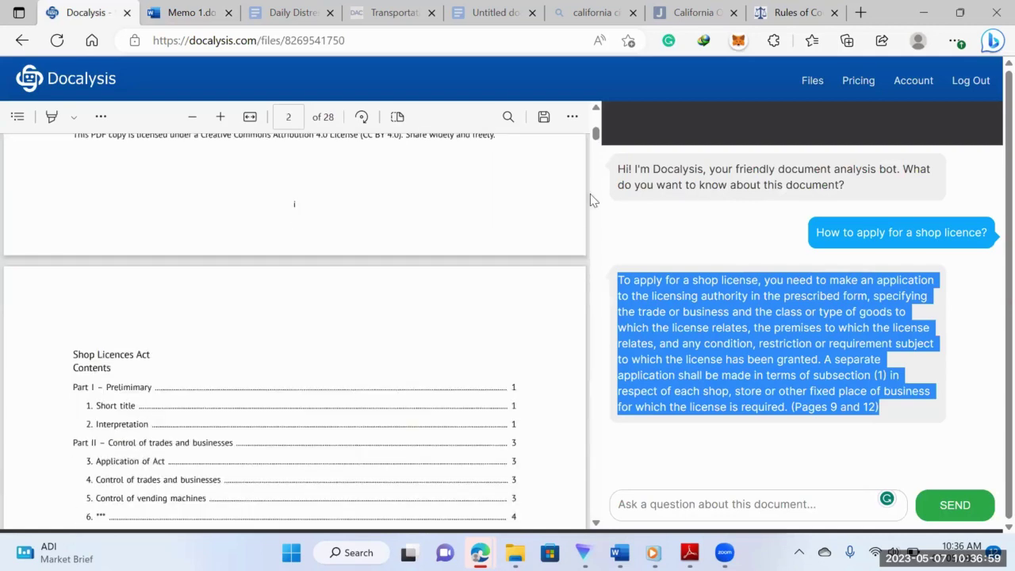
pyautogui.moveTo(595, 184); pyautogui.dragTo(601, 368)
pyautogui.scroll(-3, 339, 333)
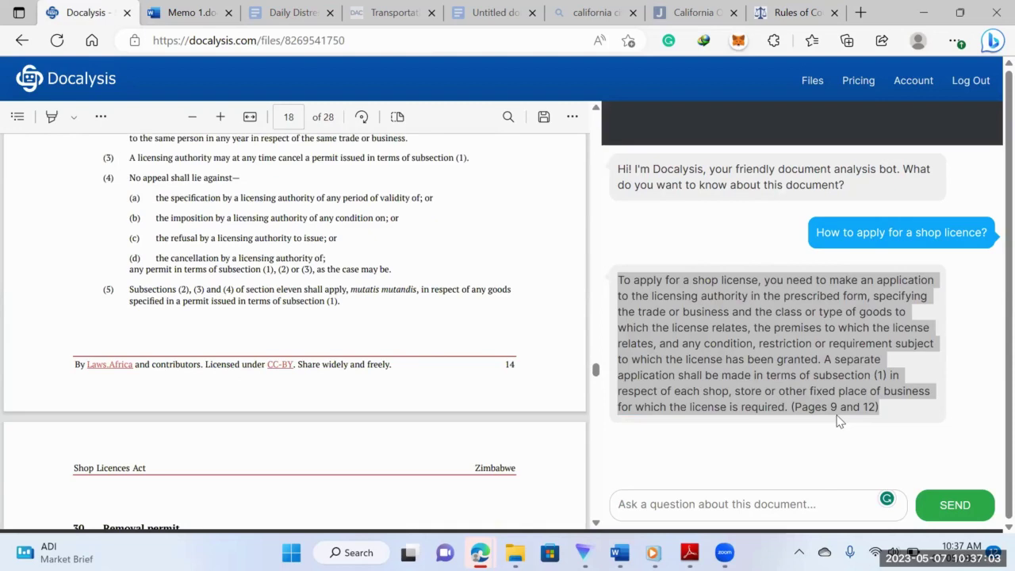
pyautogui.moveTo(807, 407); pyautogui.dragTo(876, 408)
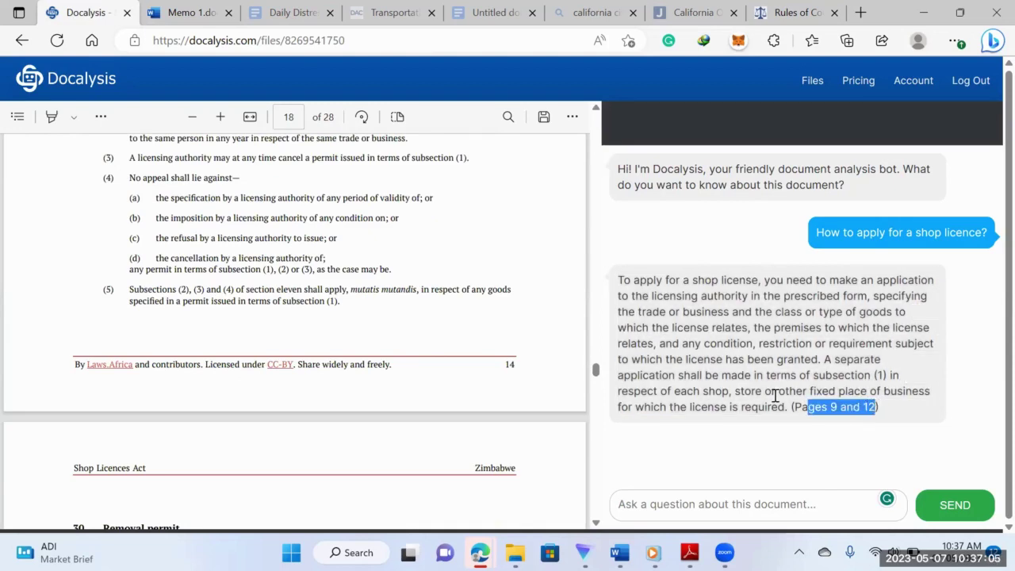
pyautogui.scroll(5, 476, 384)
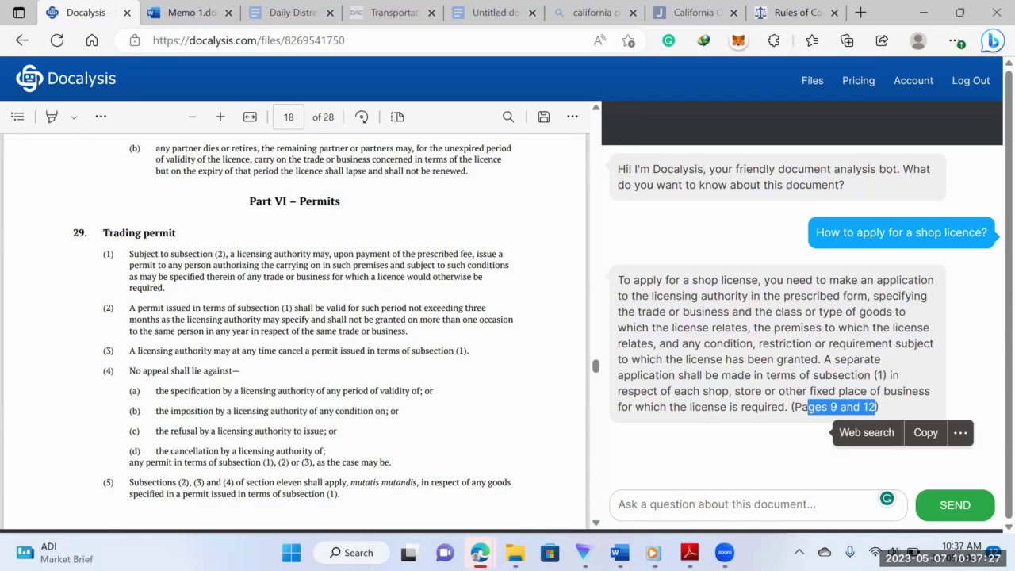
pyautogui.hotkey('alt', 'Tab')
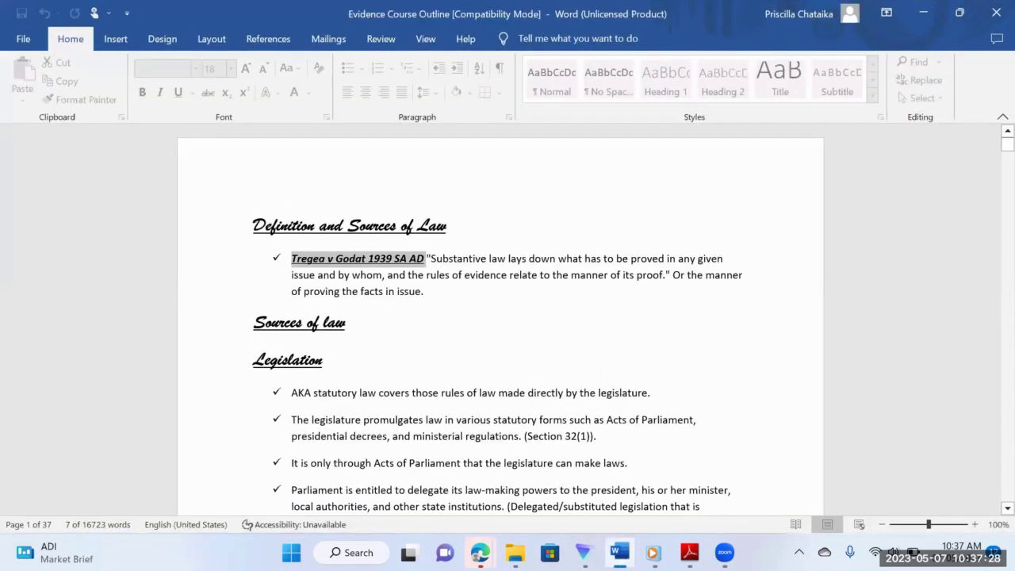
pyautogui.scroll(-1, 631, 372)
pyautogui.click(632, 372)
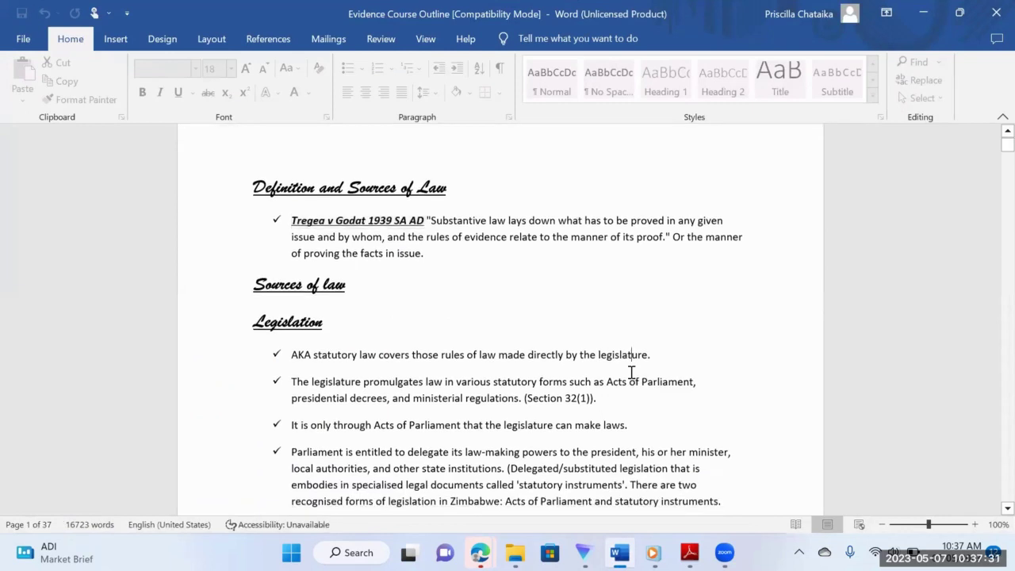
pyautogui.moveTo(441, 259); pyautogui.dragTo(284, 217)
pyautogui.click(333, 237)
pyautogui.moveTo(293, 221); pyautogui.dragTo(426, 216)
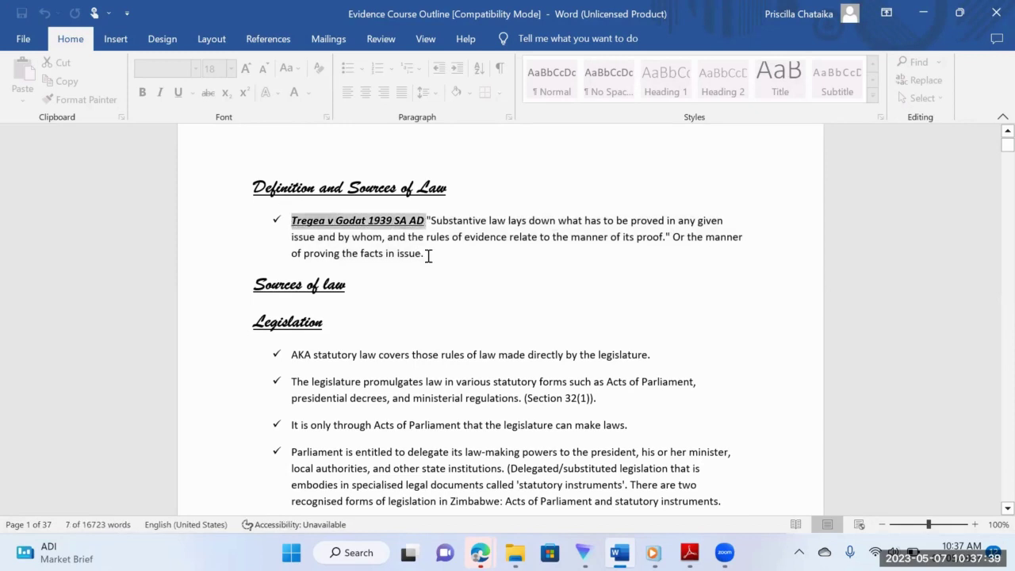
pyautogui.tripleClick(428, 256)
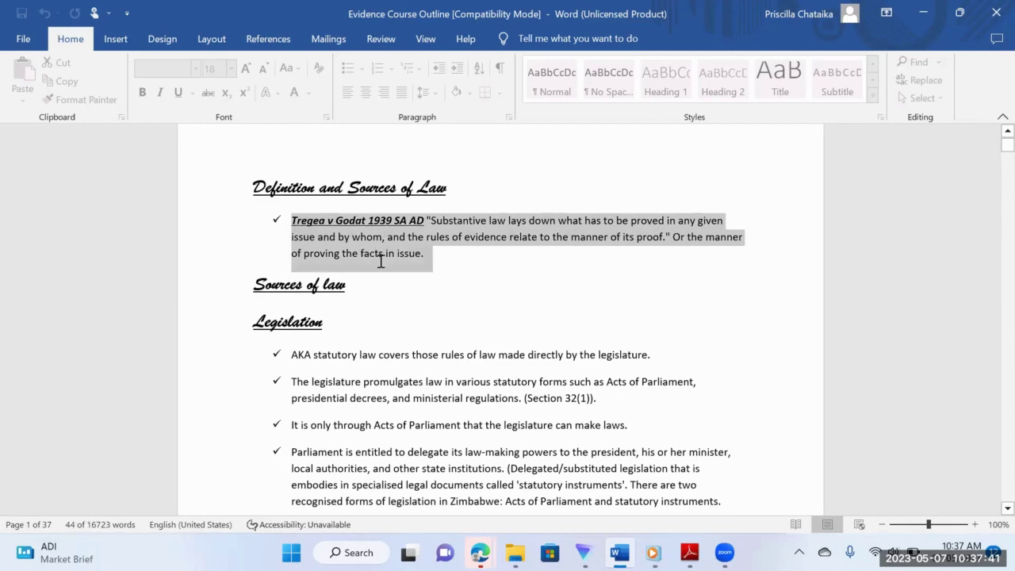
pyautogui.scroll(-3, 380, 262)
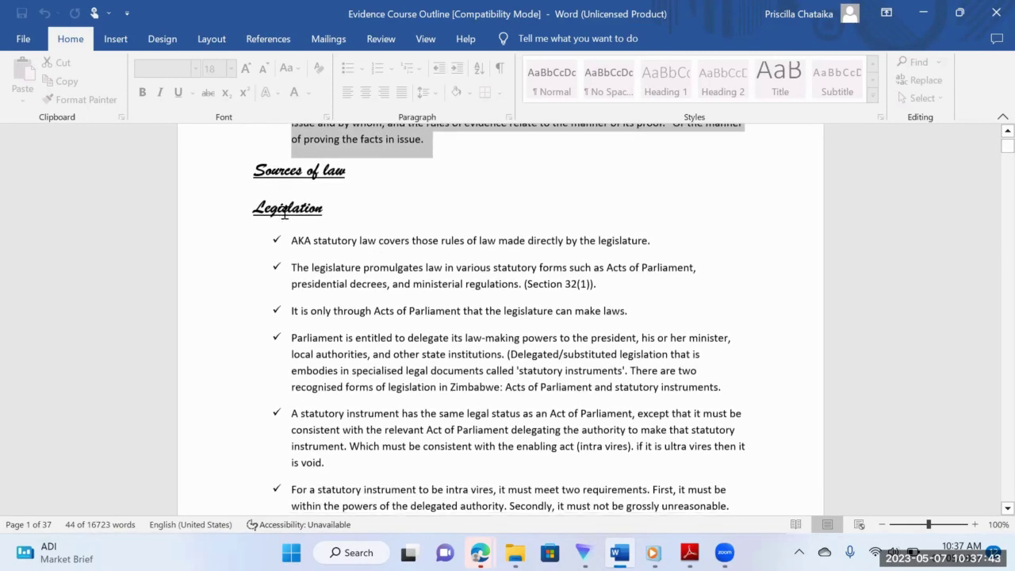
pyautogui.scroll(-1, 483, 385)
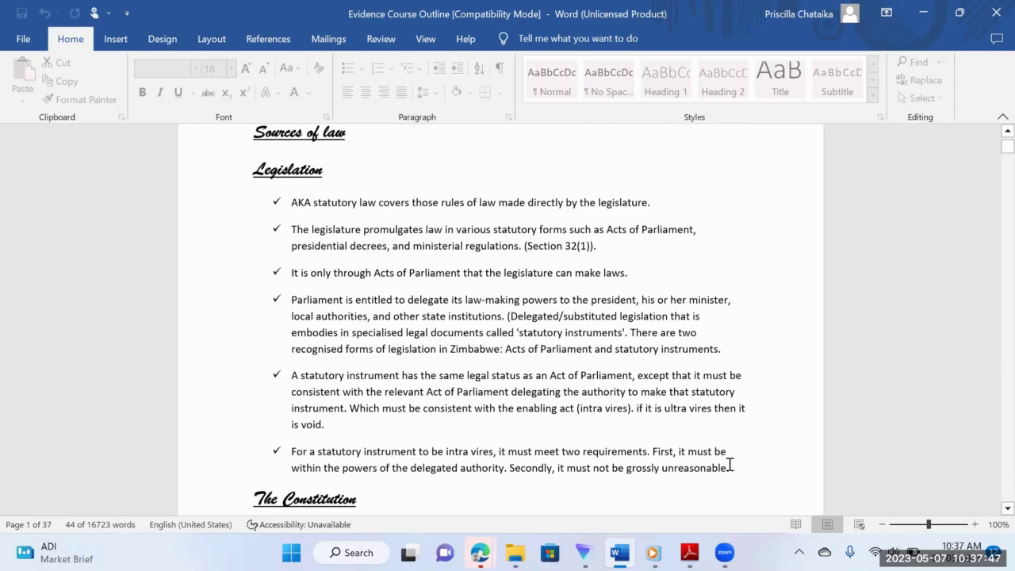
pyautogui.moveTo(737, 467); pyautogui.dragTo(288, 202)
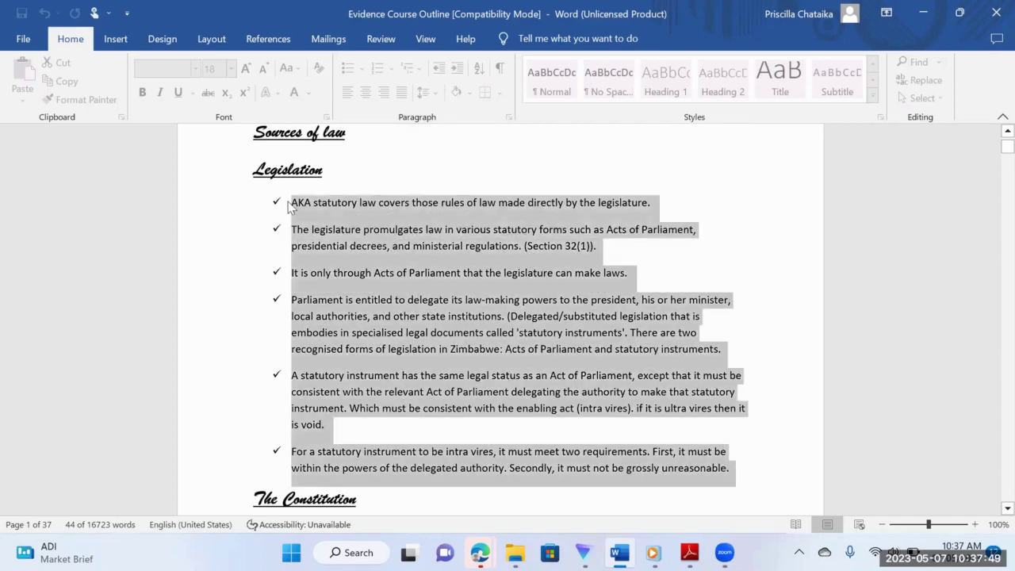
pyautogui.click(468, 350)
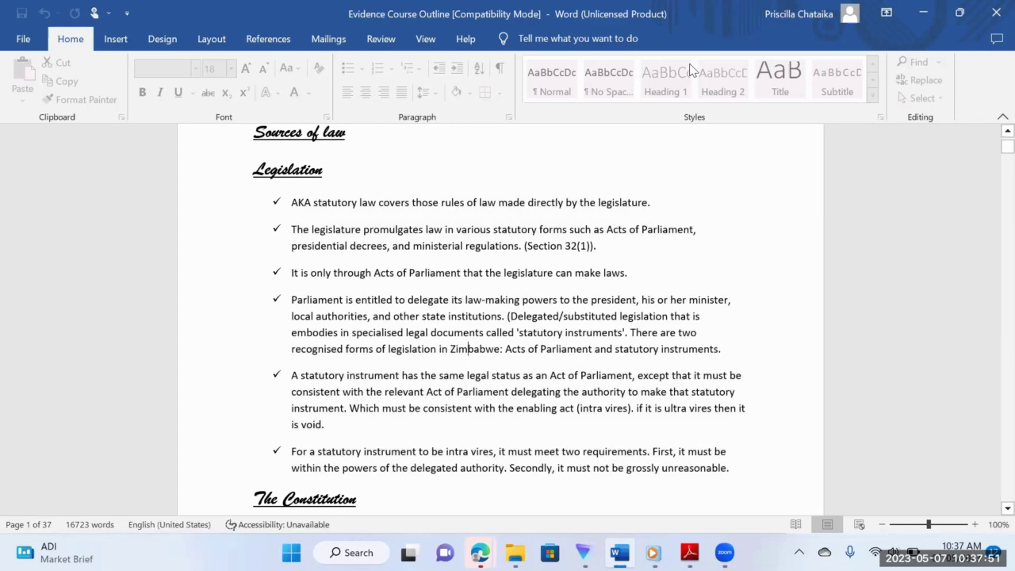
# Step: Ask the Docalysis chat "Summarize this document." about the Shop Licences Act
pyautogui.click(935, 12)
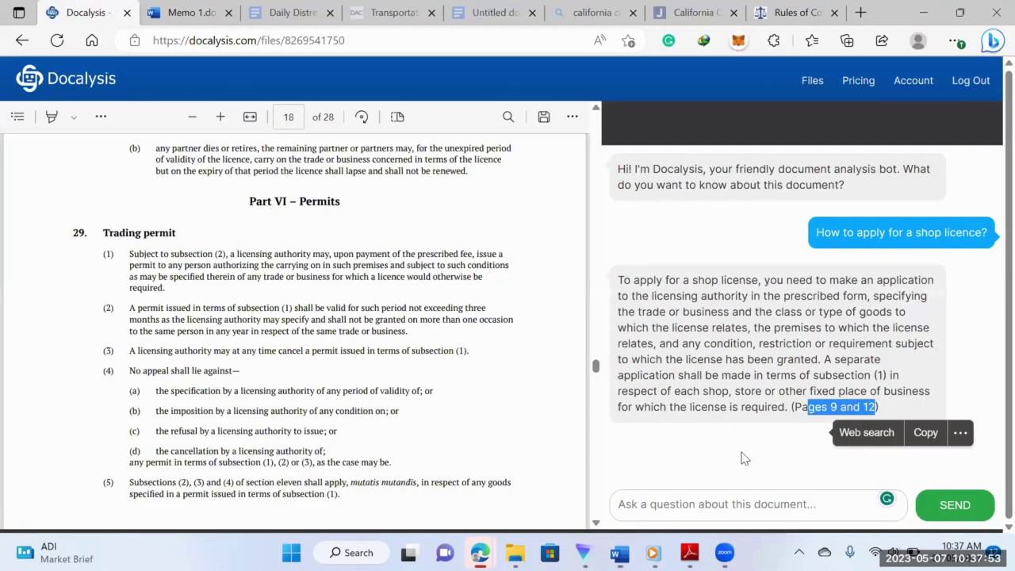
pyautogui.click(768, 504)
pyautogui.write('Sum')
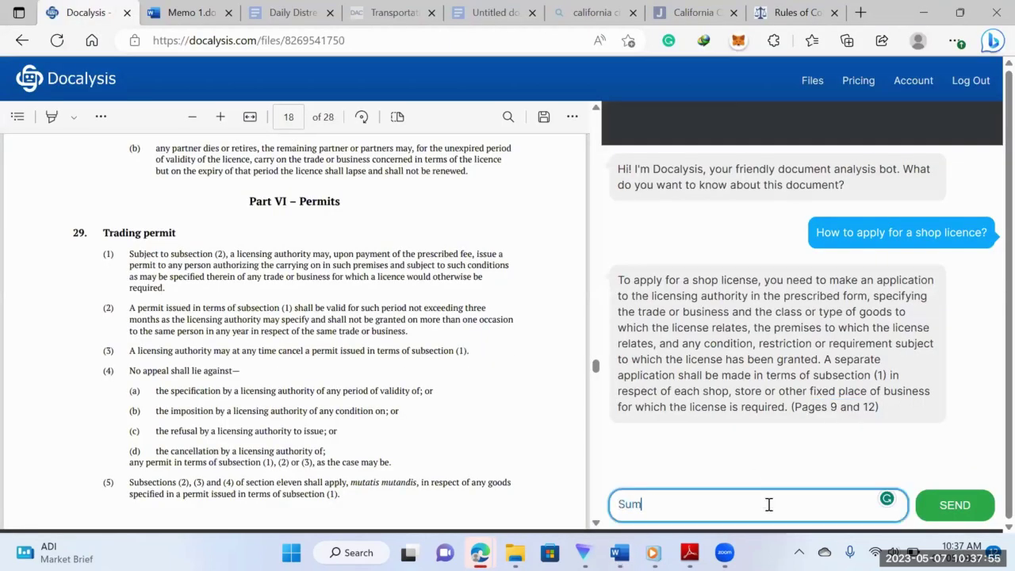
pyautogui.write('marize this documen')
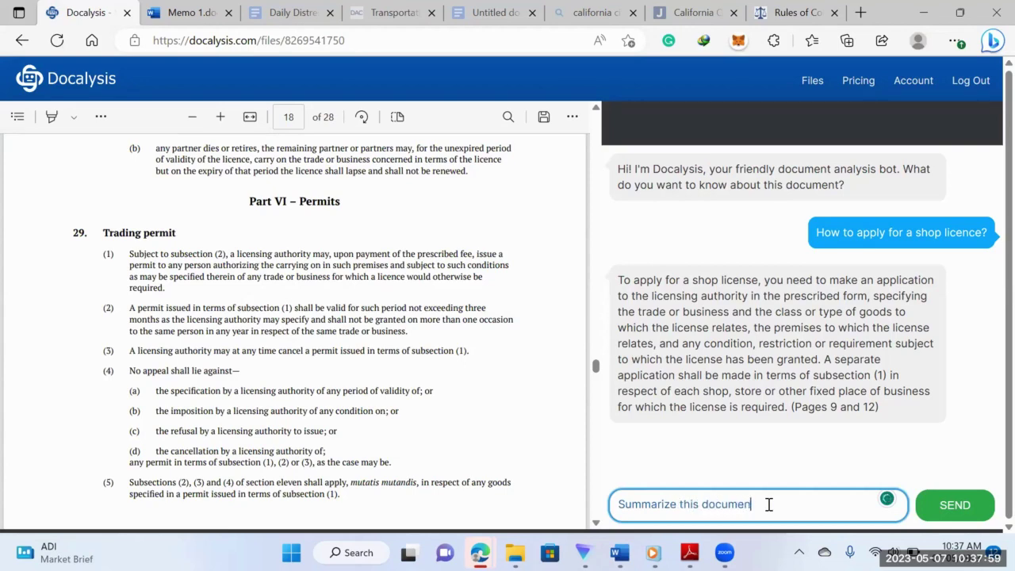
pyautogui.write('t.')
pyautogui.press('Return')
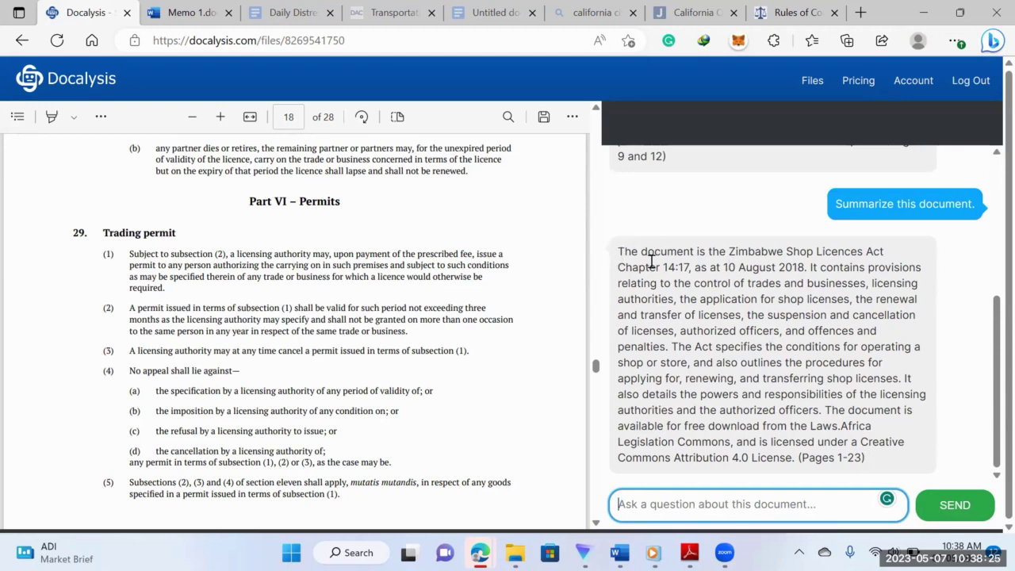
# Step: Select most of the summary reply and switch to the Evidence Course Outline in Word
pyautogui.moveTo(632, 248); pyautogui.dragTo(618, 251)
pyautogui.moveTo(704, 275); pyautogui.dragTo(846, 442)
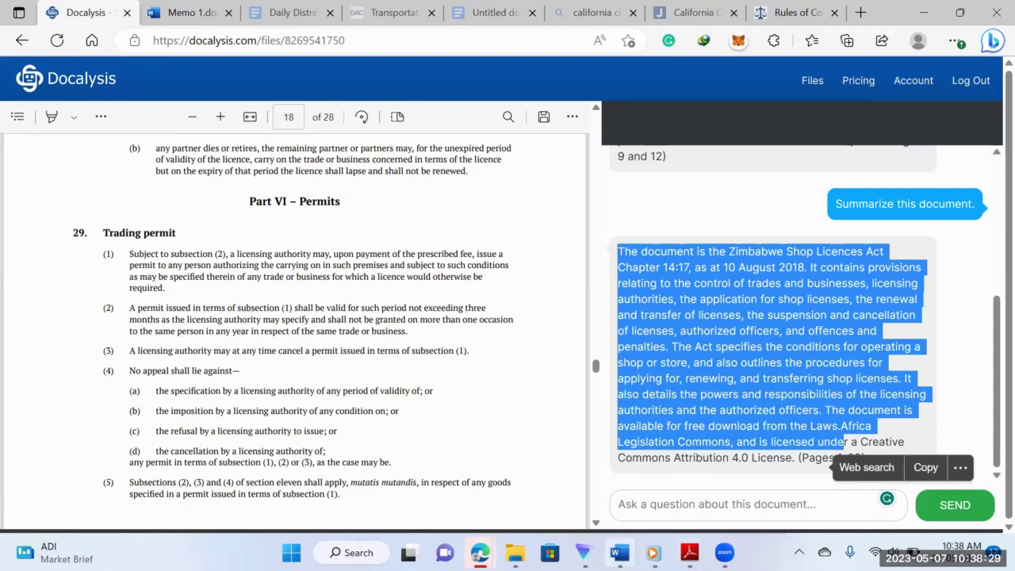
pyautogui.click(620, 553)
# Step: Scroll through the Evidence Course Outline, then minimize Word to reveal the Docalysis chat
pyautogui.scroll(3, 249, 199)
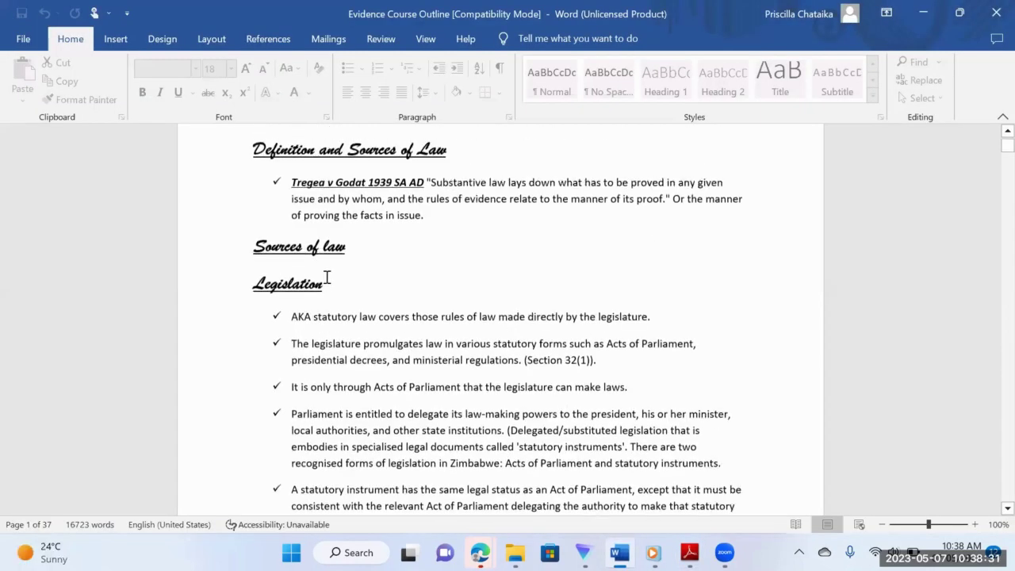
pyautogui.scroll(-6, 327, 284)
pyautogui.scroll(-5, 327, 284)
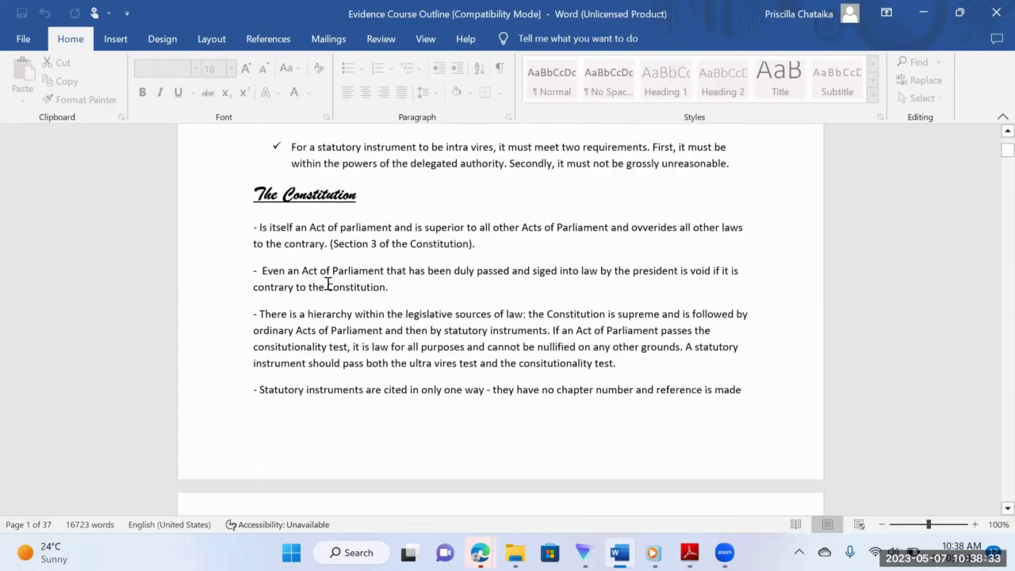
pyautogui.scroll(-12, 328, 283)
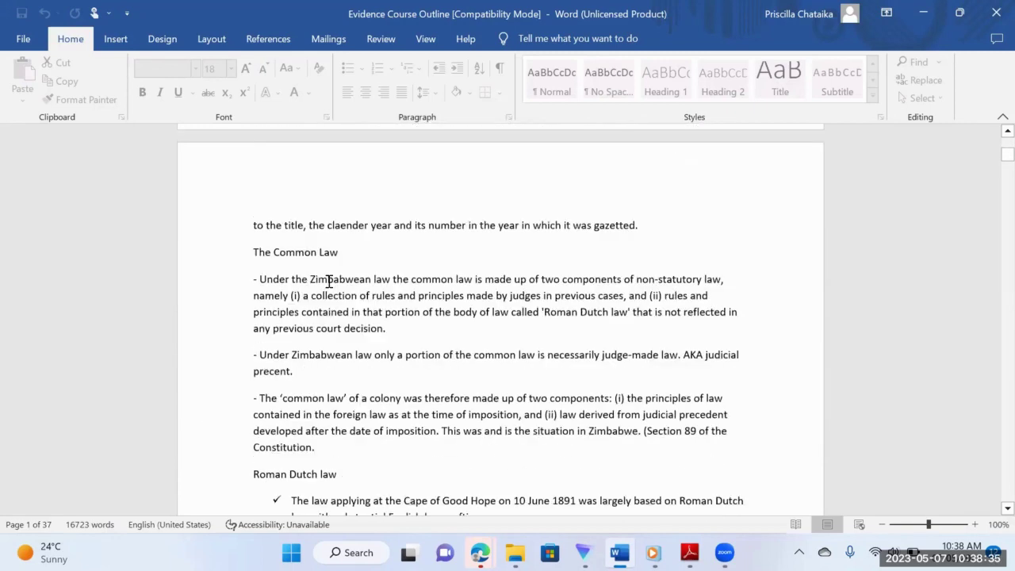
pyautogui.scroll(-6, 328, 283)
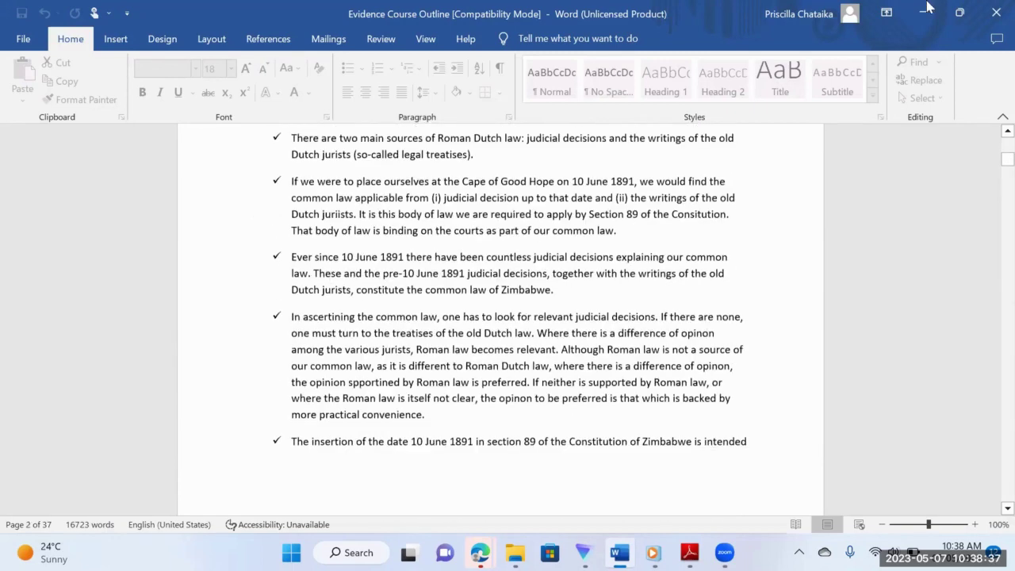
pyautogui.click(920, 17)
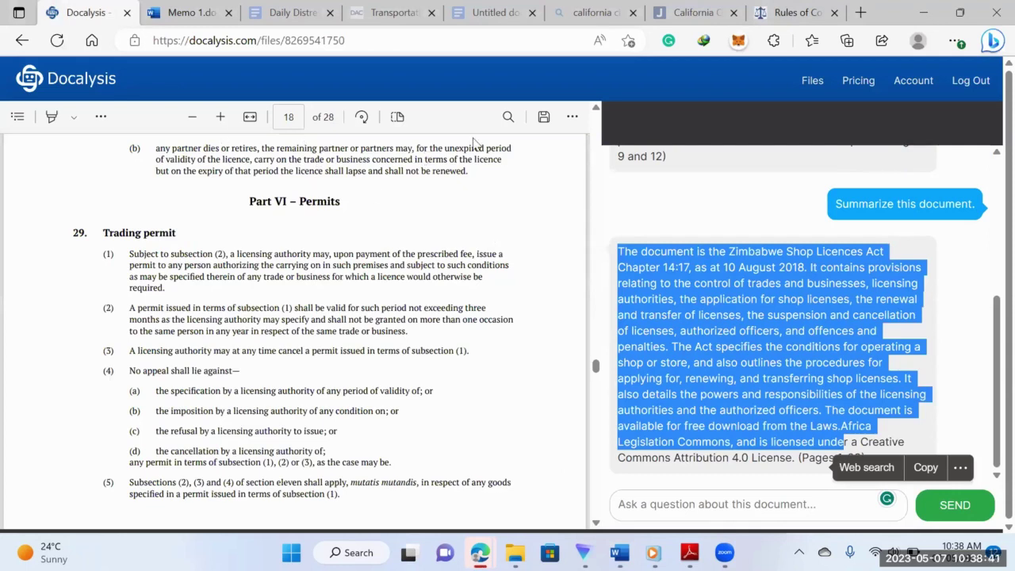
# Step: Open the Docalysis Files list, then go to the California Rules of Court title PDFs page
pyautogui.click(805, 85)
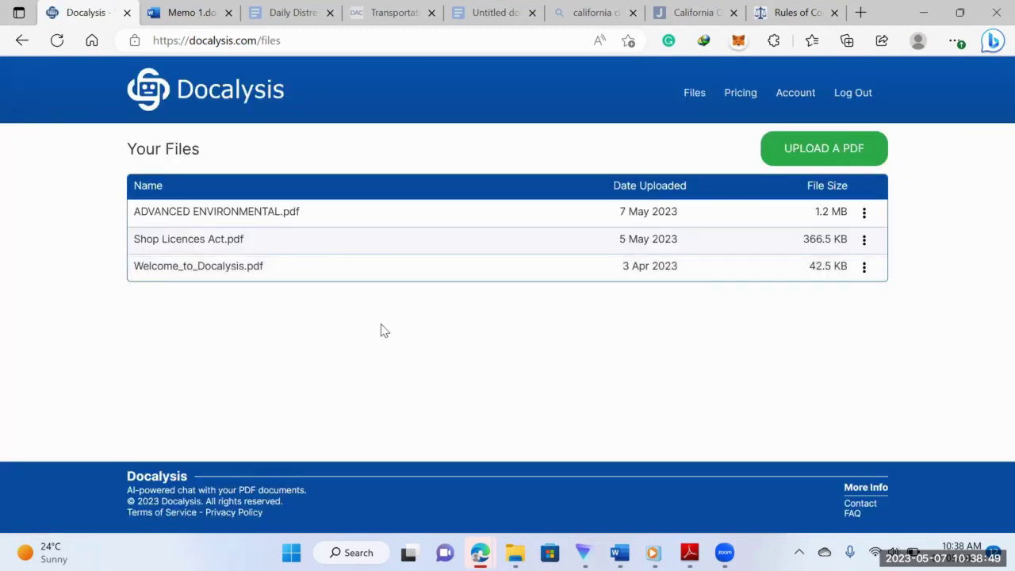
pyautogui.click(765, 10)
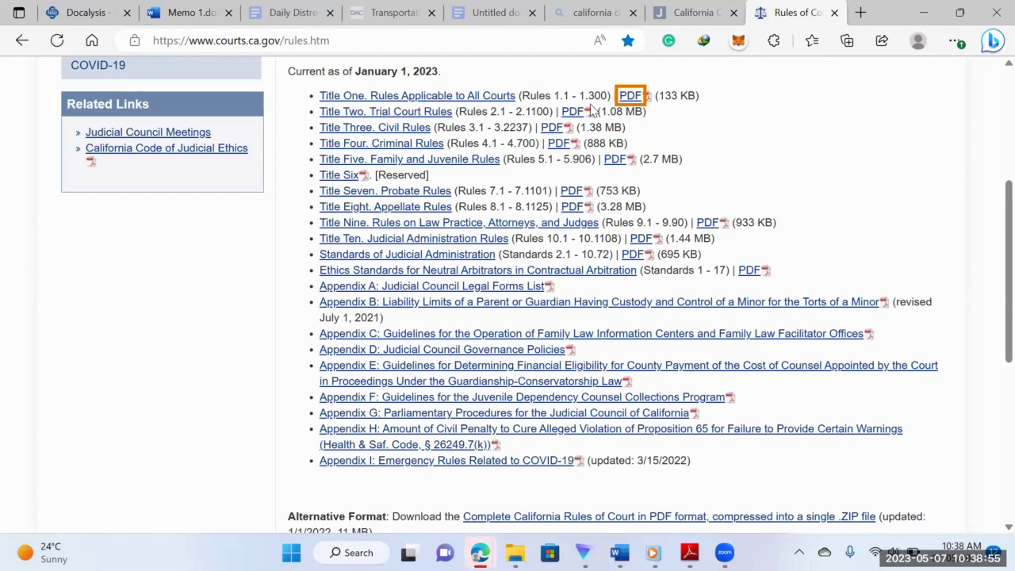
# Step: Dismiss the duplicate title_1.pdf download and return to the Docalysis tab
pyautogui.moveTo(581, 93); pyautogui.dragTo(650, 102)
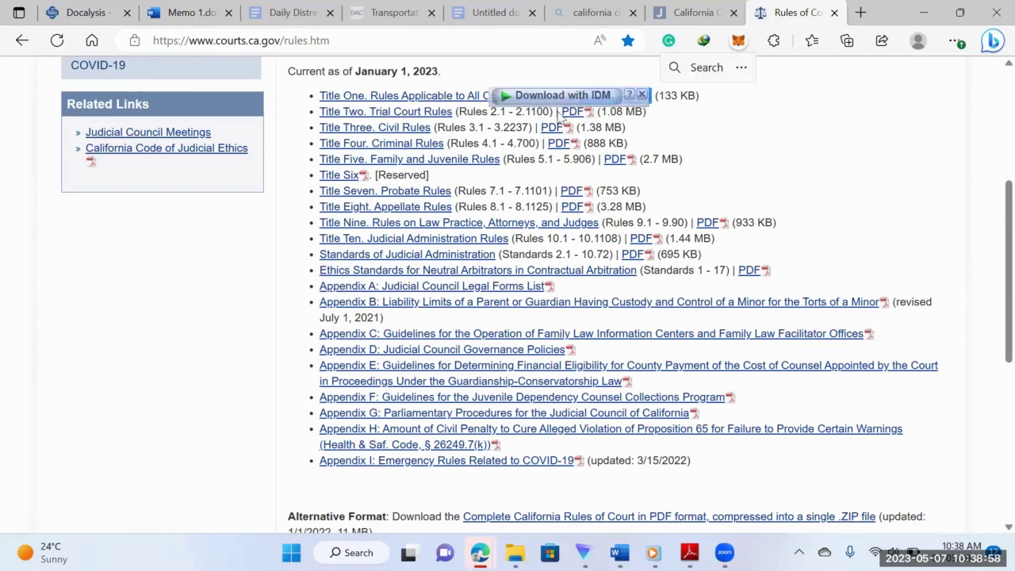
pyautogui.click(630, 96)
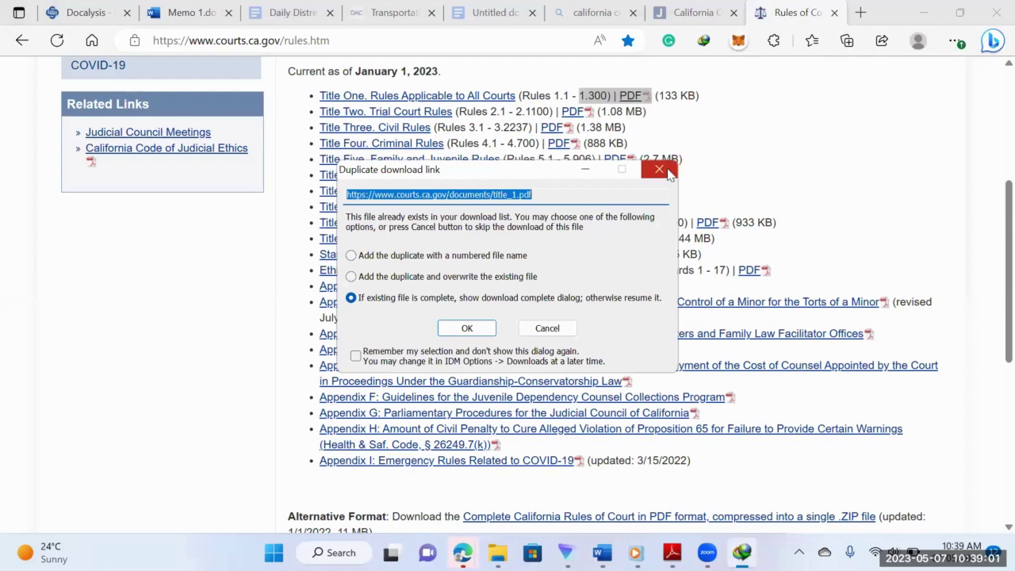
pyautogui.click(668, 171)
pyautogui.click(94, 11)
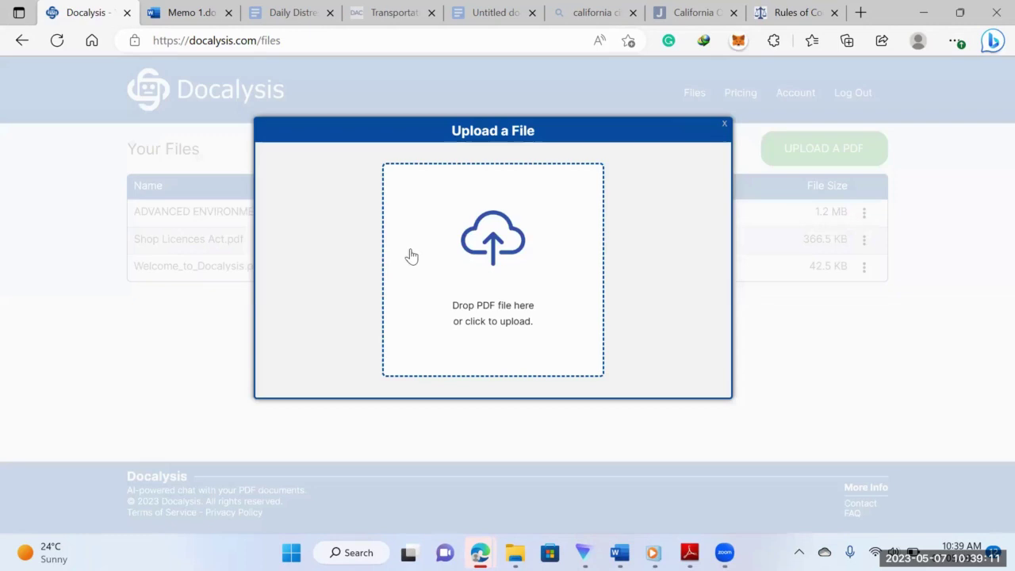
# Step: Upload title_1.pdf from the computer into Docalysis
pyautogui.click(405, 277)
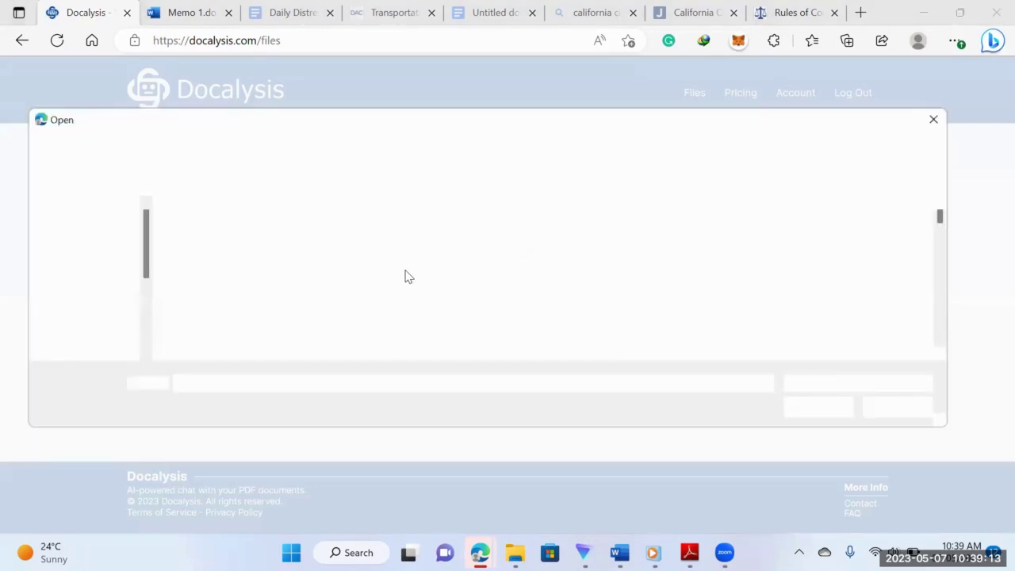
pyautogui.scroll(-10, 267, 274)
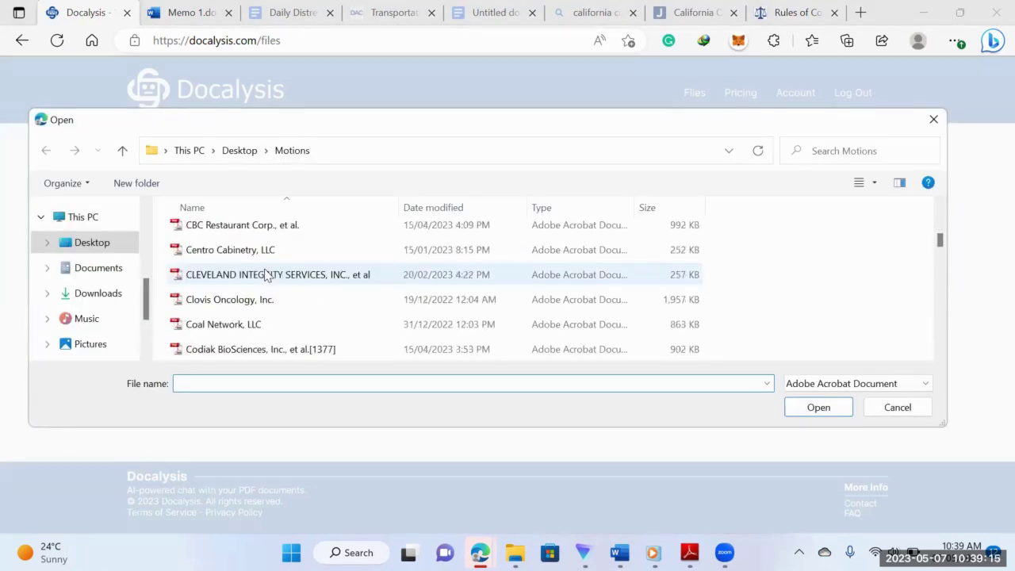
pyautogui.scroll(-3, 268, 274)
pyautogui.write('ti')
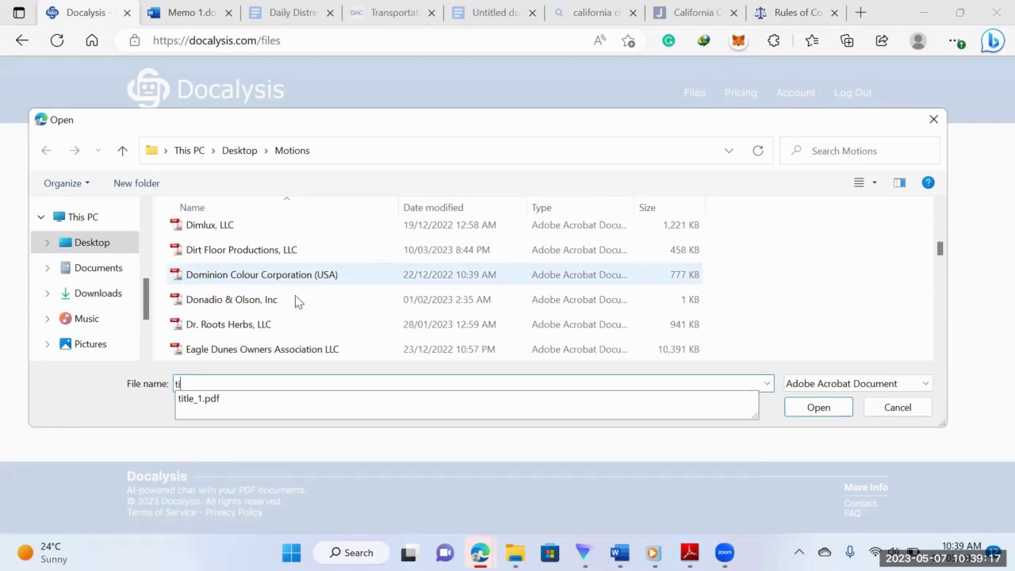
pyautogui.click(323, 399)
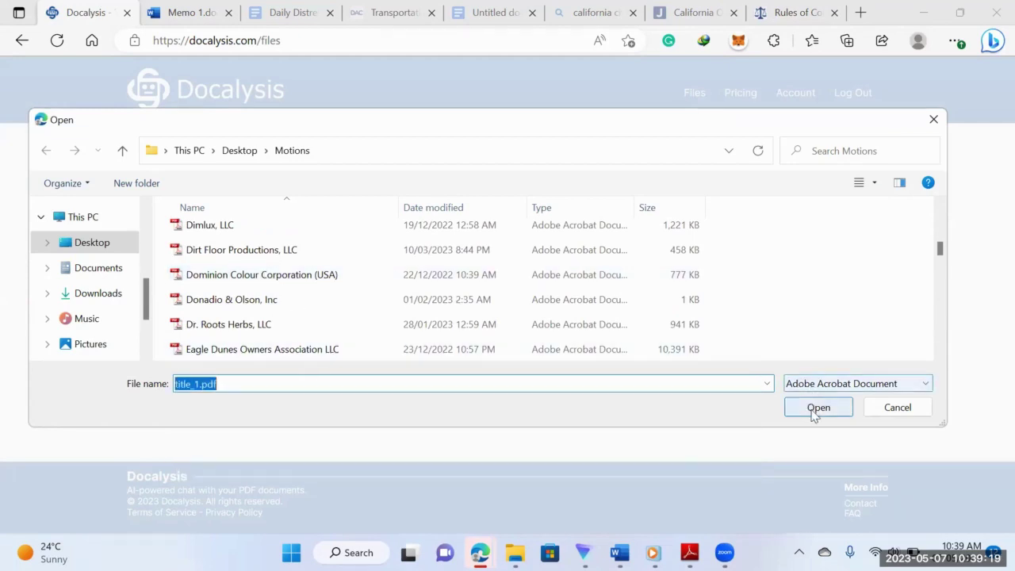
pyautogui.click(817, 408)
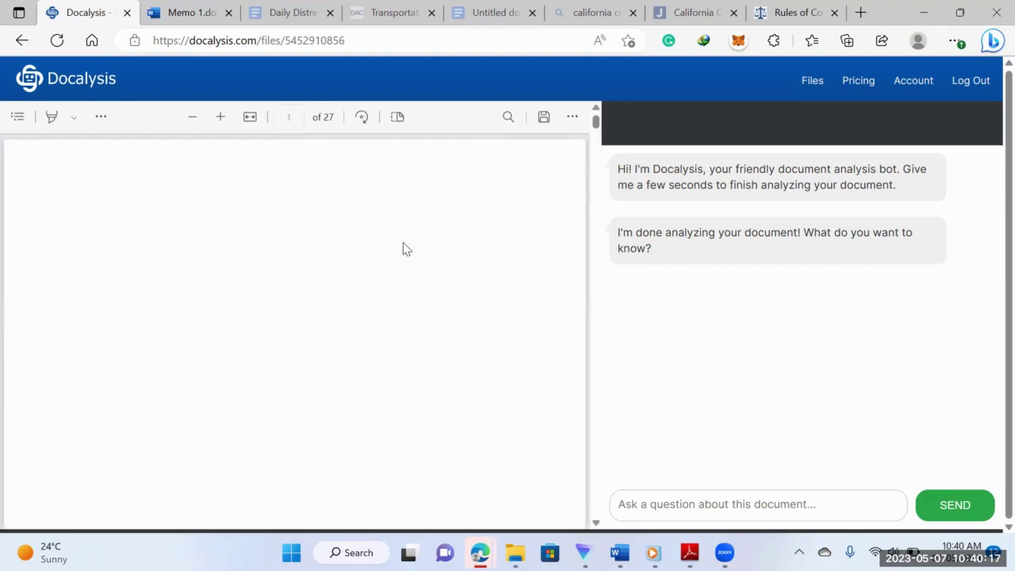
# Step: Select and read the opening rule text on page one of title_1.pdf
pyautogui.scroll(-5, 325, 319)
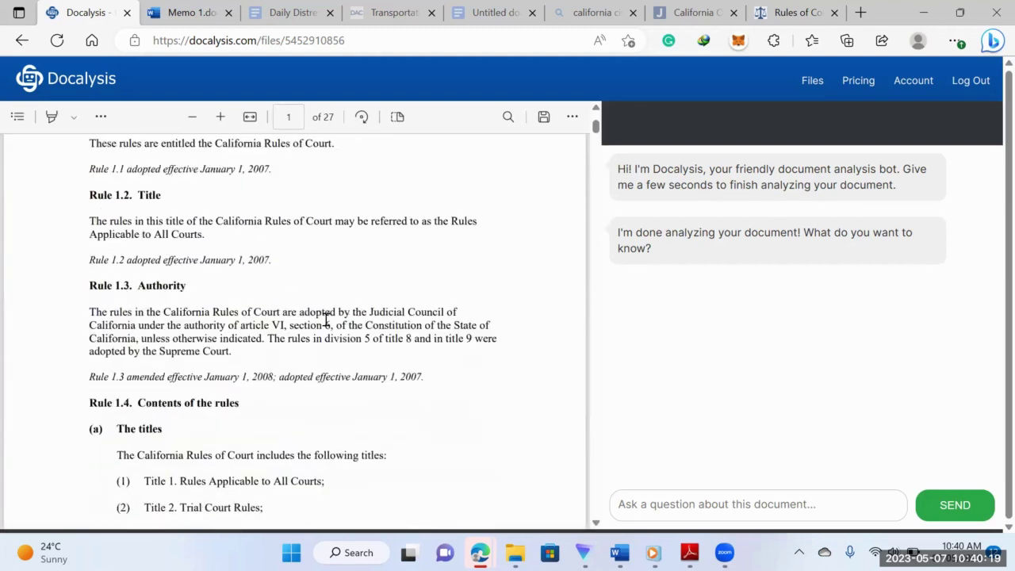
pyautogui.scroll(3, 325, 319)
pyautogui.moveTo(119, 204); pyautogui.dragTo(211, 363)
pyautogui.scroll(-2, 204, 349)
pyautogui.click(190, 388)
# Step: Scroll through the Rules of Court in title_1.pdf down to Rule 1.20
pyautogui.scroll(-6, 193, 388)
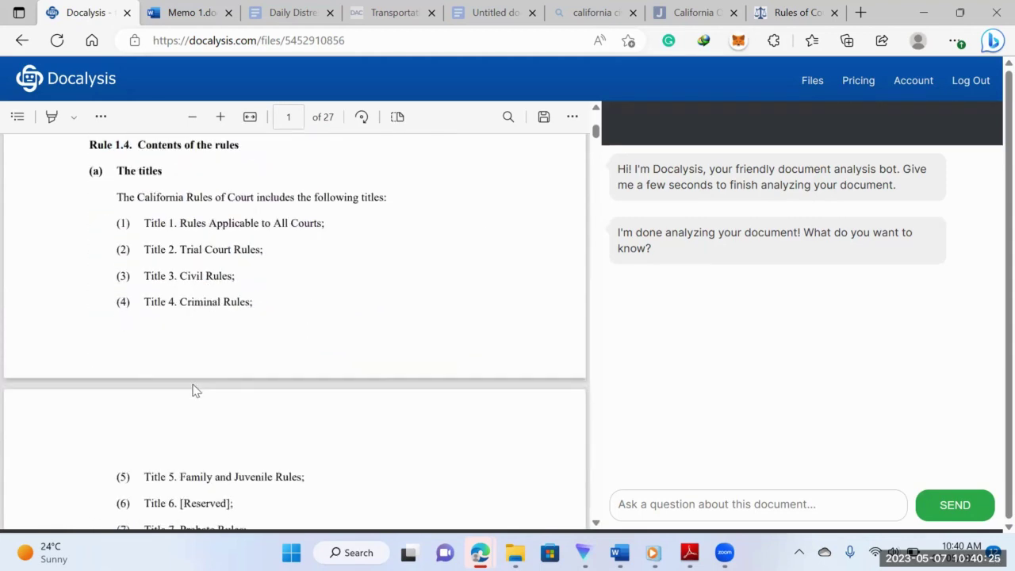
pyautogui.scroll(-10, 193, 387)
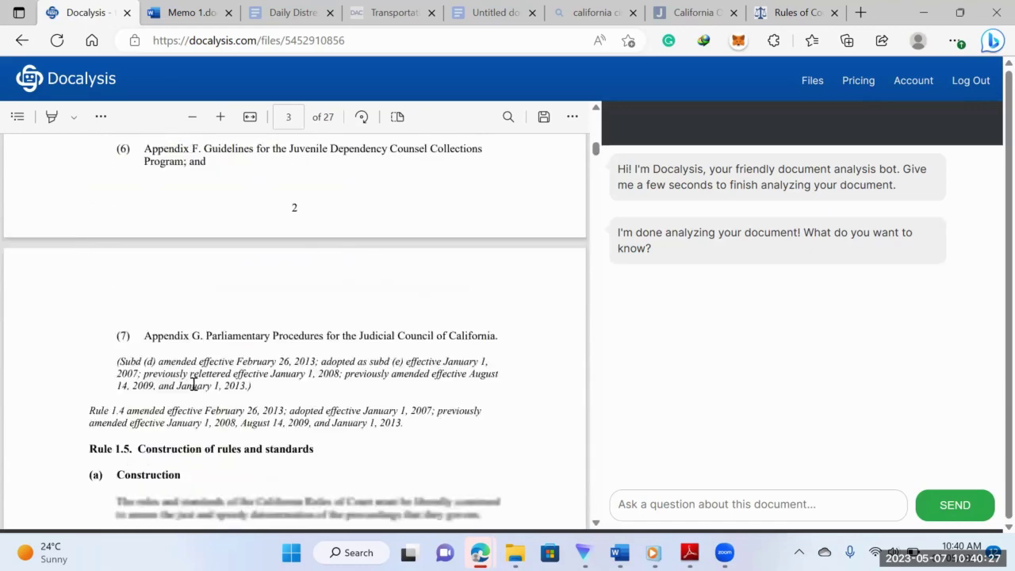
pyautogui.scroll(-2, 193, 383)
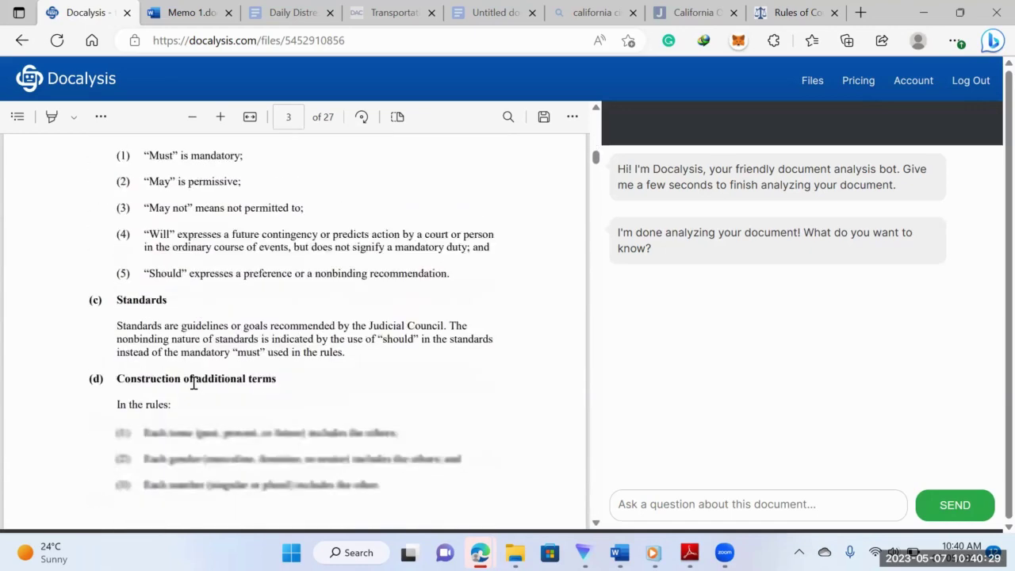
pyautogui.scroll(1, 195, 383)
pyautogui.scroll(-2, 156, 371)
pyautogui.scroll(-15, 156, 370)
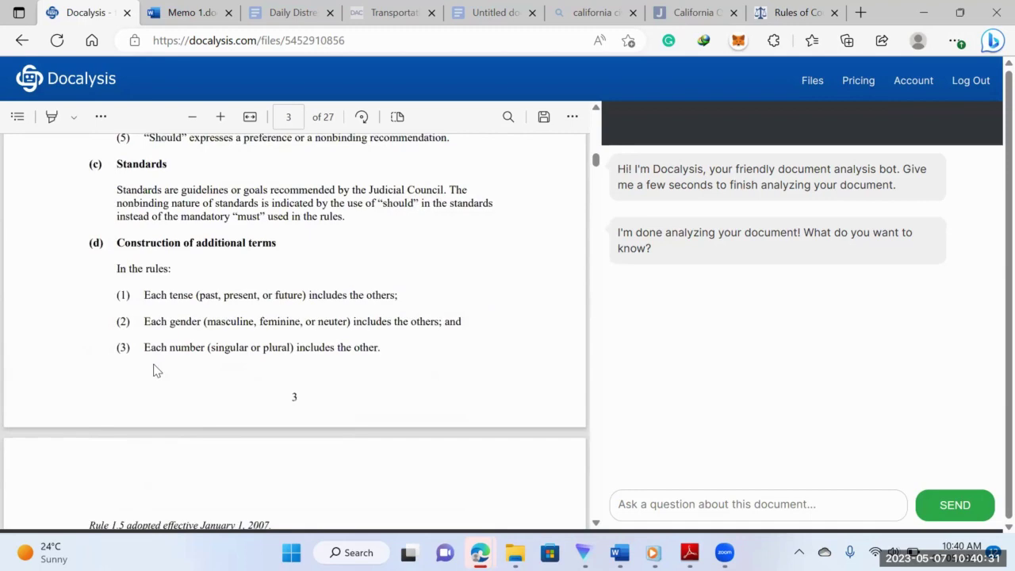
pyautogui.scroll(-1, 156, 370)
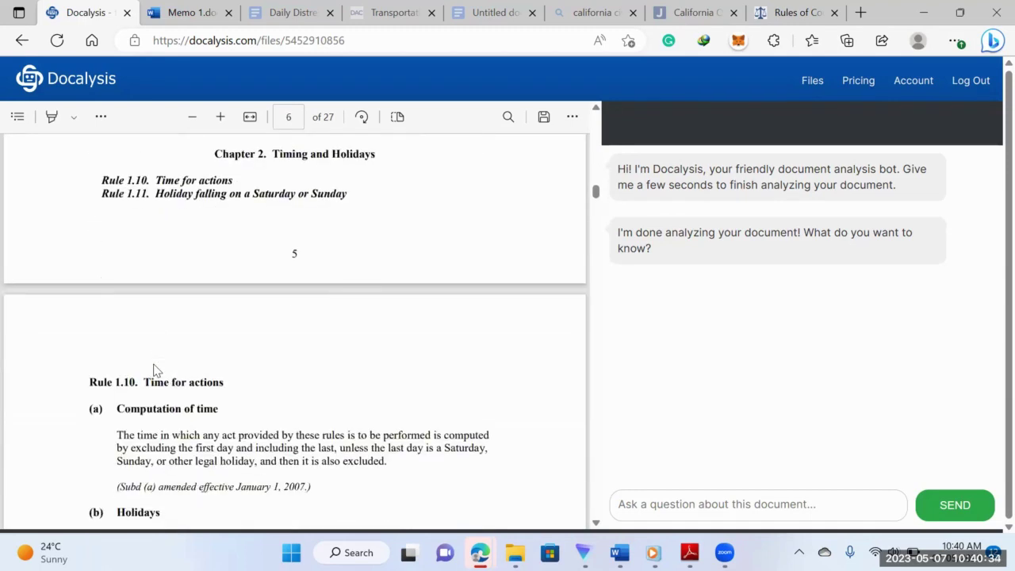
pyautogui.scroll(-5, 156, 370)
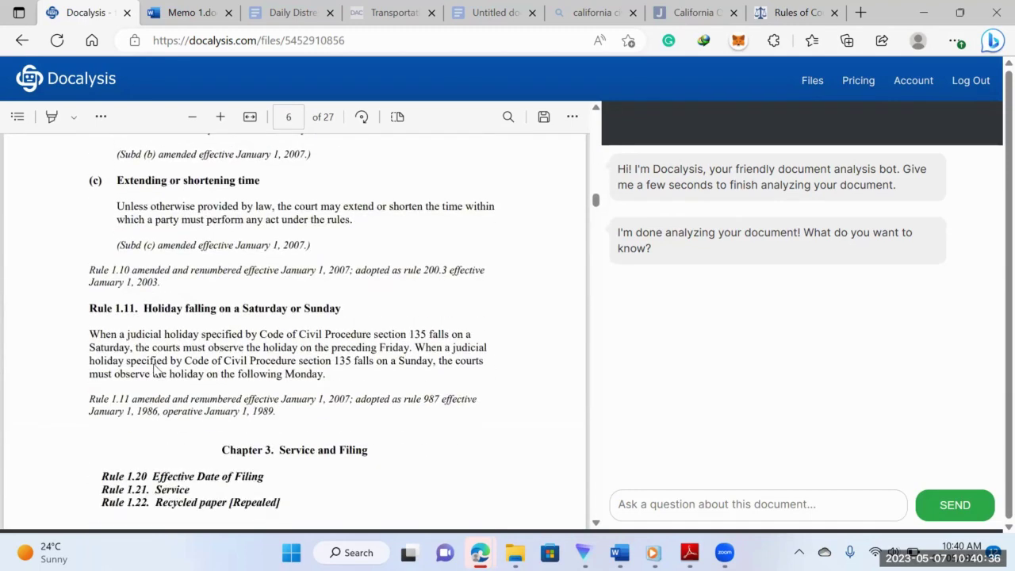
pyautogui.scroll(-4, 156, 371)
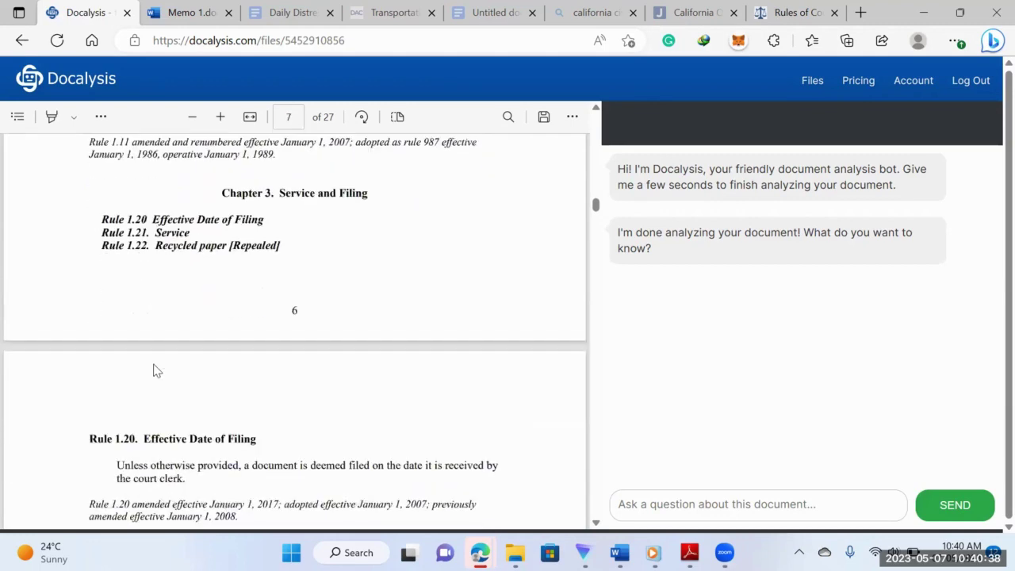
pyautogui.scroll(1, 156, 370)
# Step: Review the Advanced Environmental Group, LLC entry under Chapter 7 Bankruptcy - 363 Sales in Daily Distressed Deals
pyautogui.click(810, 82)
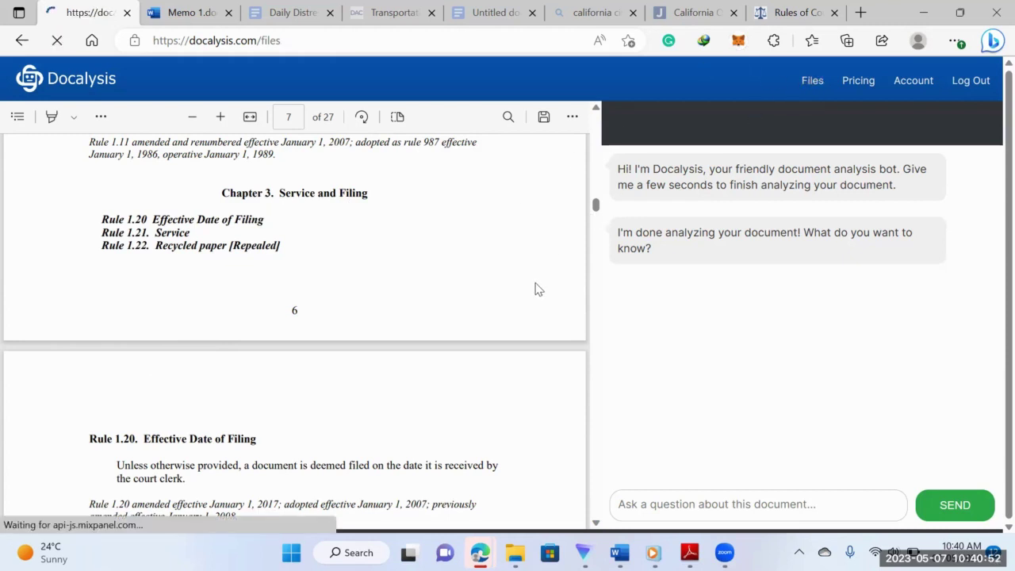
pyautogui.click(316, 9)
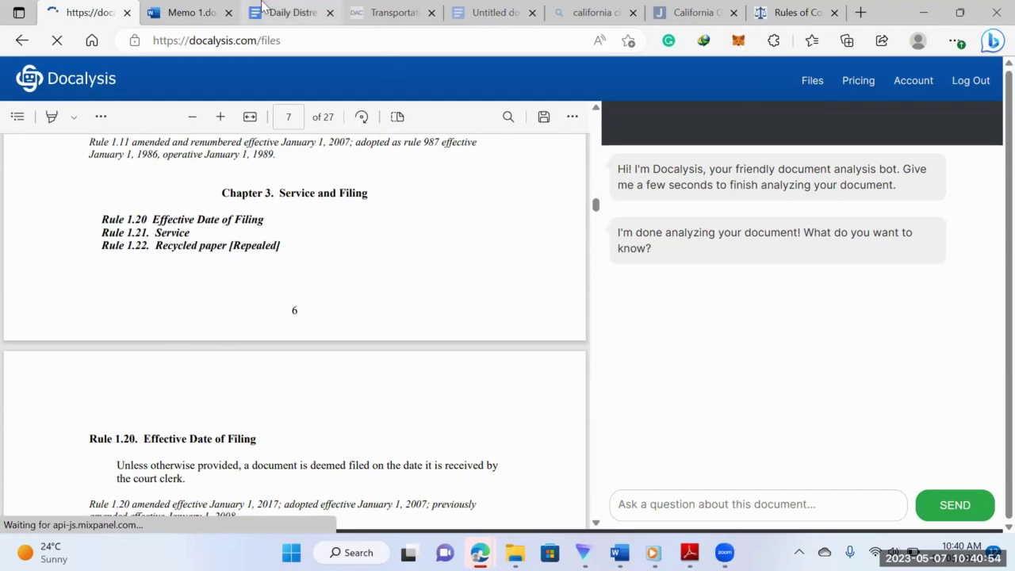
pyautogui.scroll(-3, 336, 316)
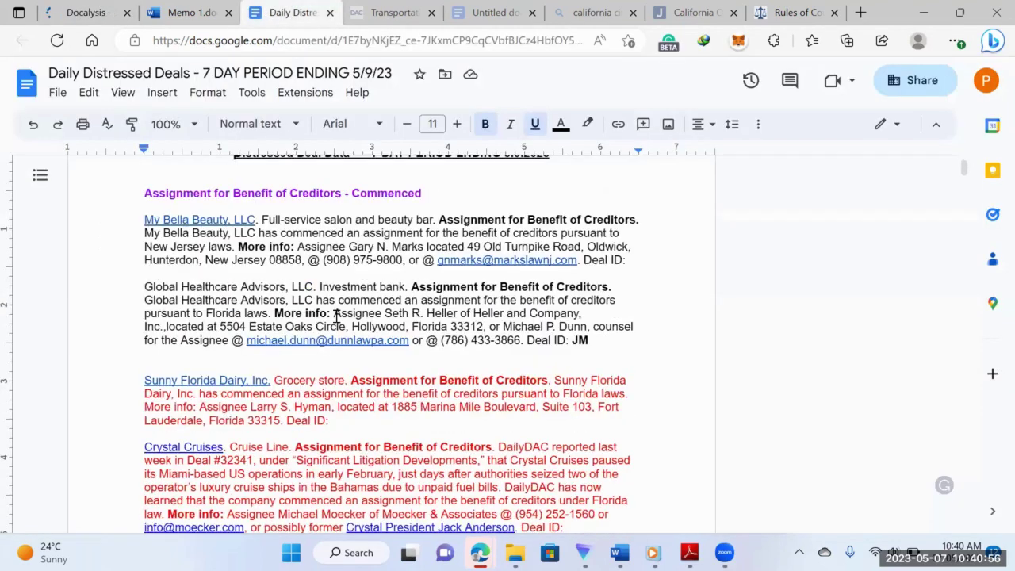
pyautogui.scroll(-10, 336, 317)
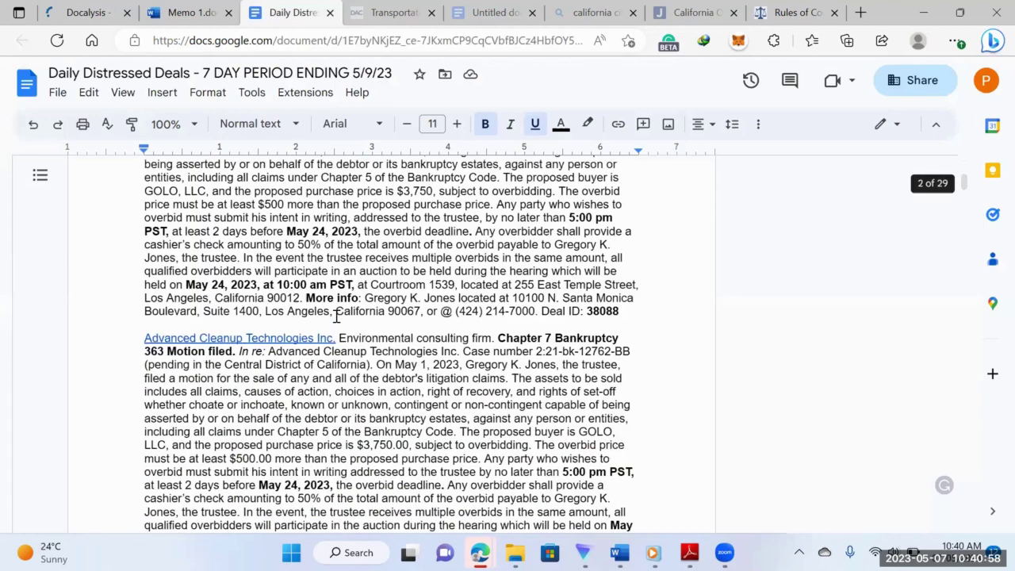
pyautogui.scroll(3, 341, 316)
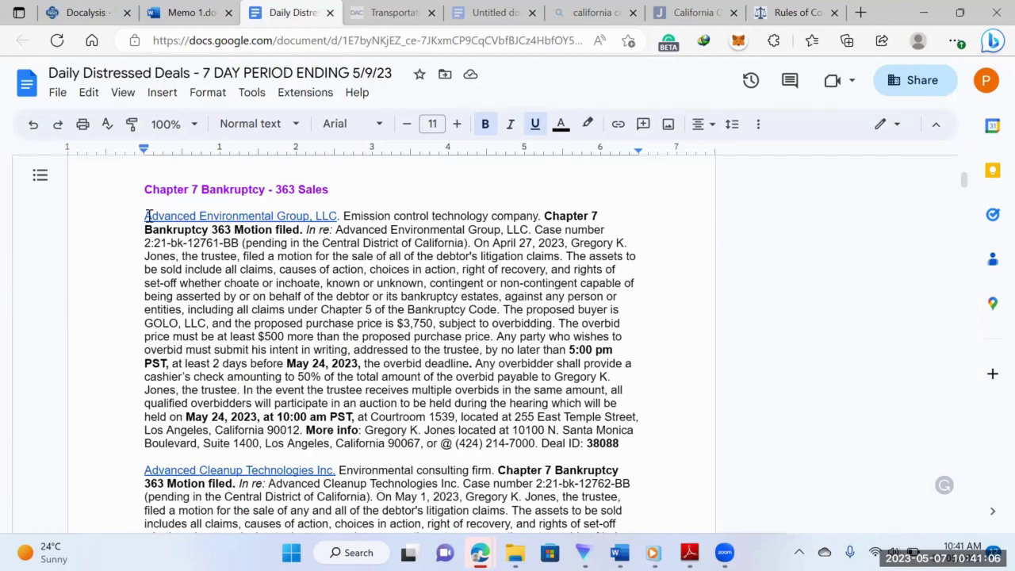
pyautogui.moveTo(148, 215); pyautogui.dragTo(452, 389)
pyautogui.click(452, 388)
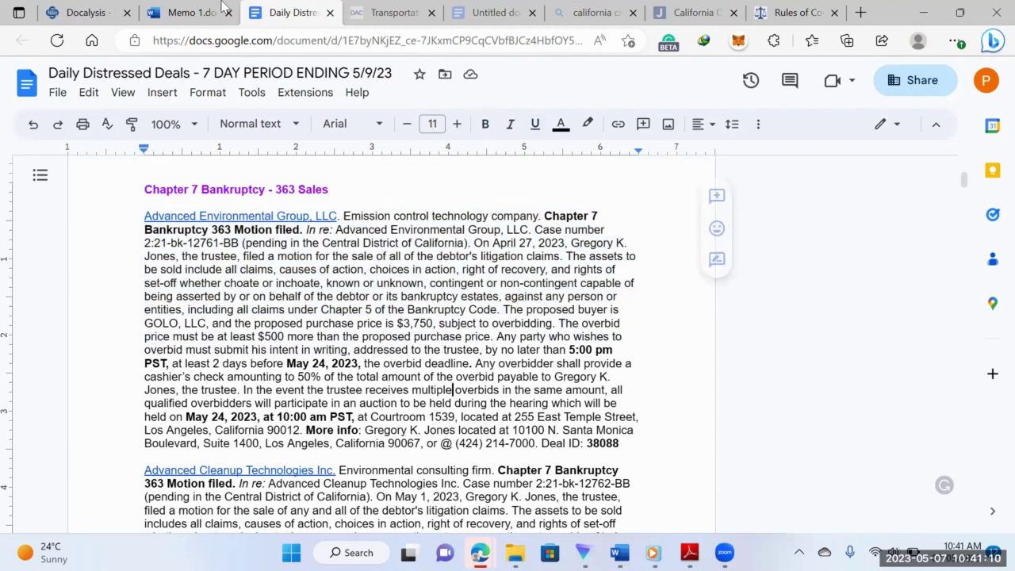
# Step: Open ADVANCED ENVIRONMENTAL.pdf from Your Files and scroll through to page 2
pyautogui.click(89, 12)
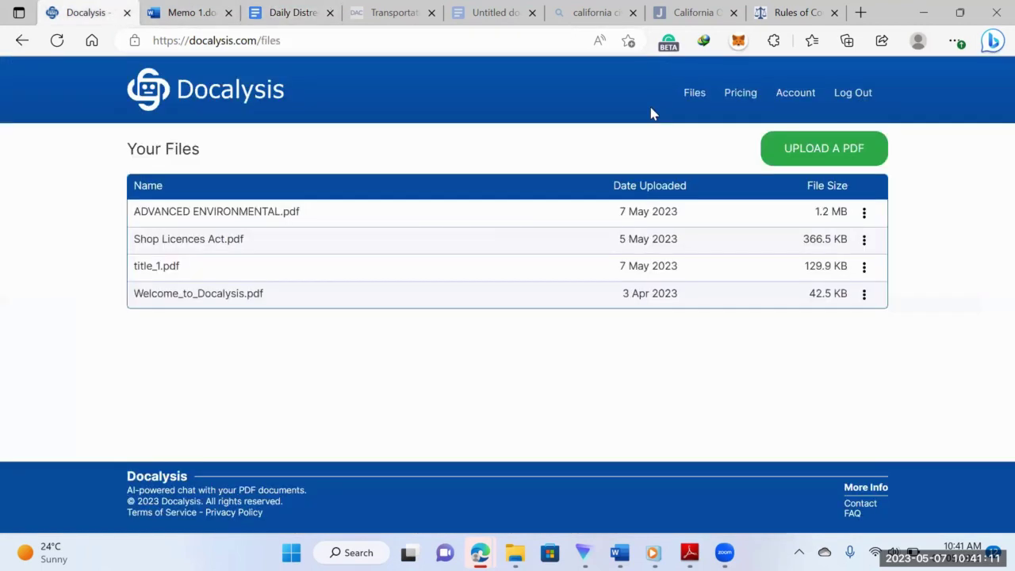
pyautogui.click(298, 220)
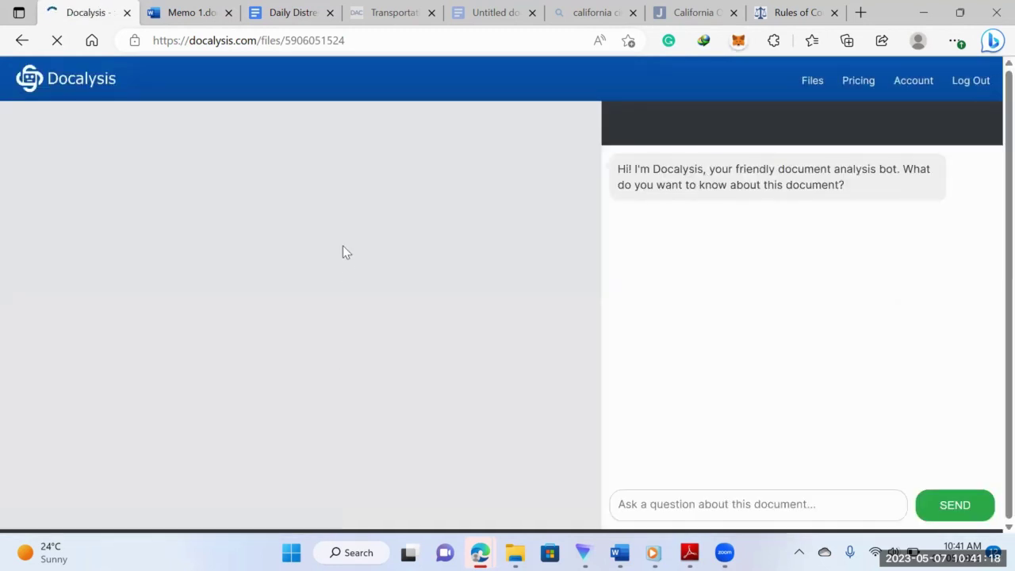
pyautogui.scroll(-2, 349, 293)
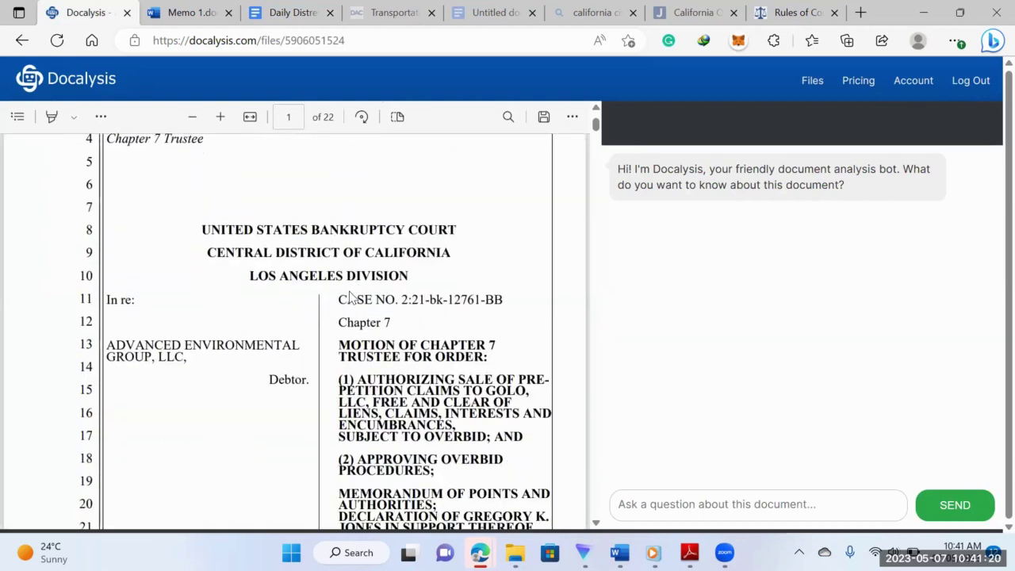
pyautogui.scroll(2, 349, 293)
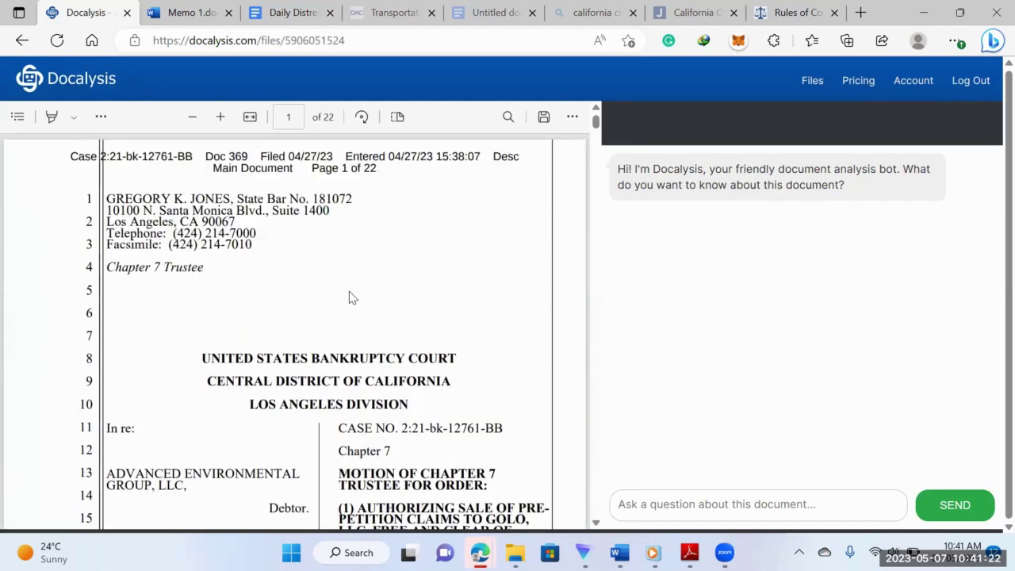
pyautogui.scroll(-1, 349, 295)
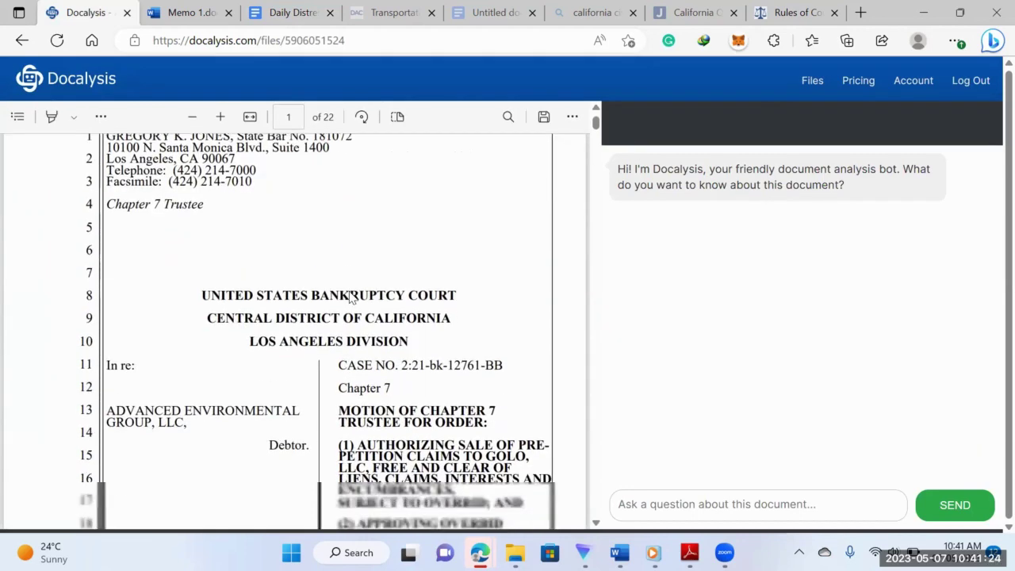
pyautogui.scroll(-2, 349, 295)
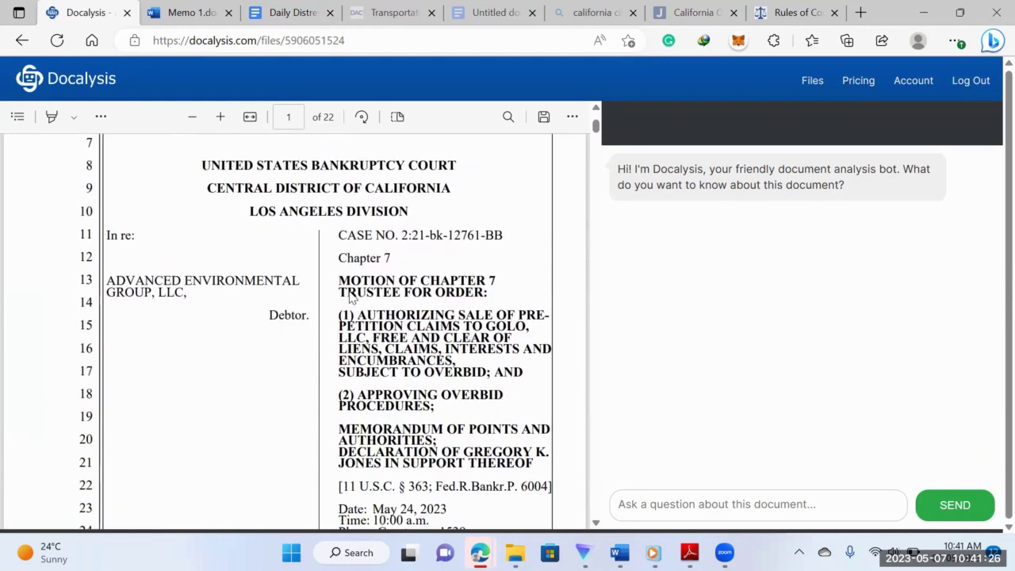
pyautogui.scroll(-3, 349, 295)
pyautogui.scroll(-4, 351, 296)
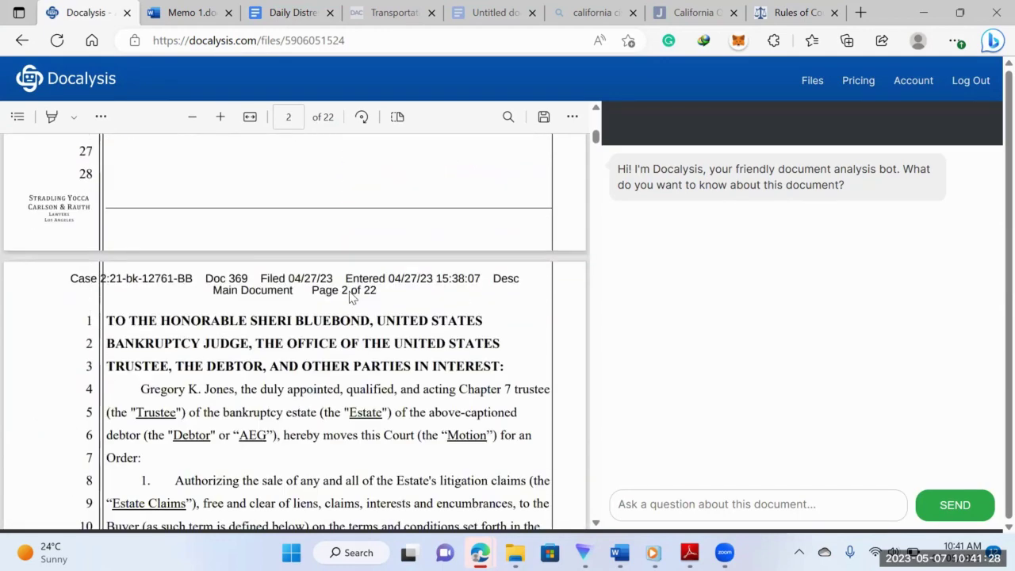
pyautogui.scroll(-3, 351, 296)
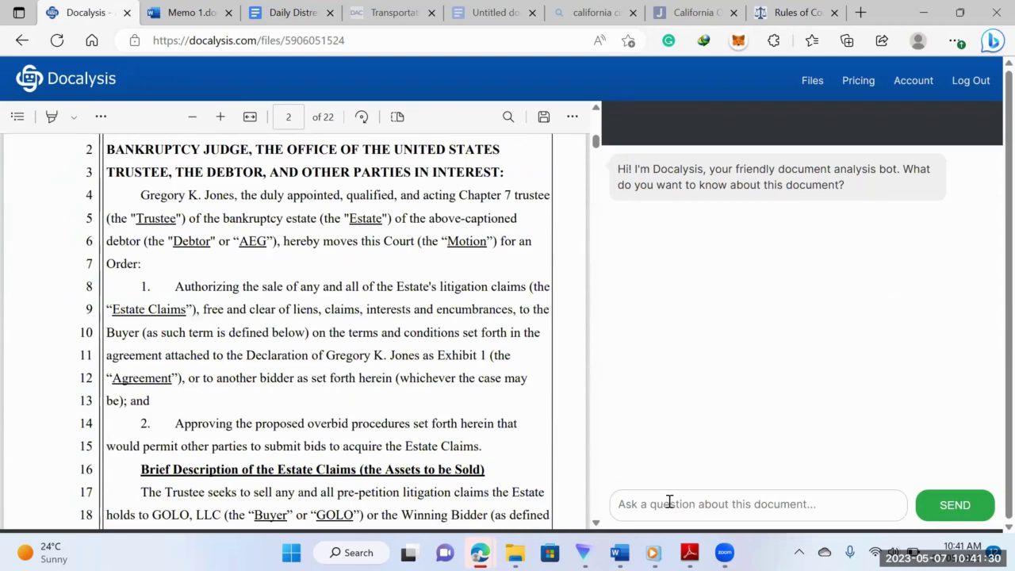
# Step: Ask the chat 'Summarize this document'
pyautogui.click(668, 503)
pyautogui.write('Summari')
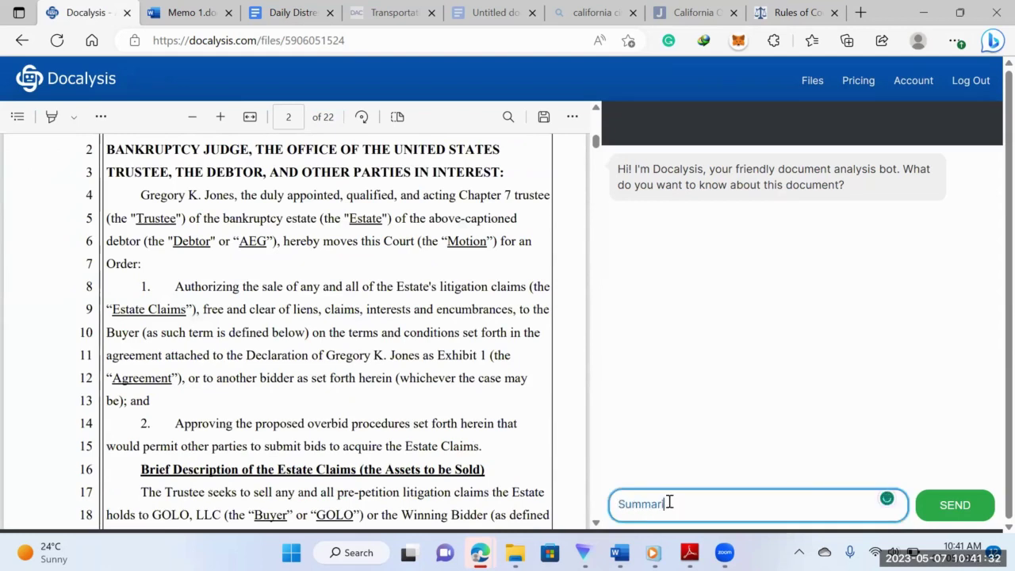
pyautogui.write('ze this document')
pyautogui.press('Return')
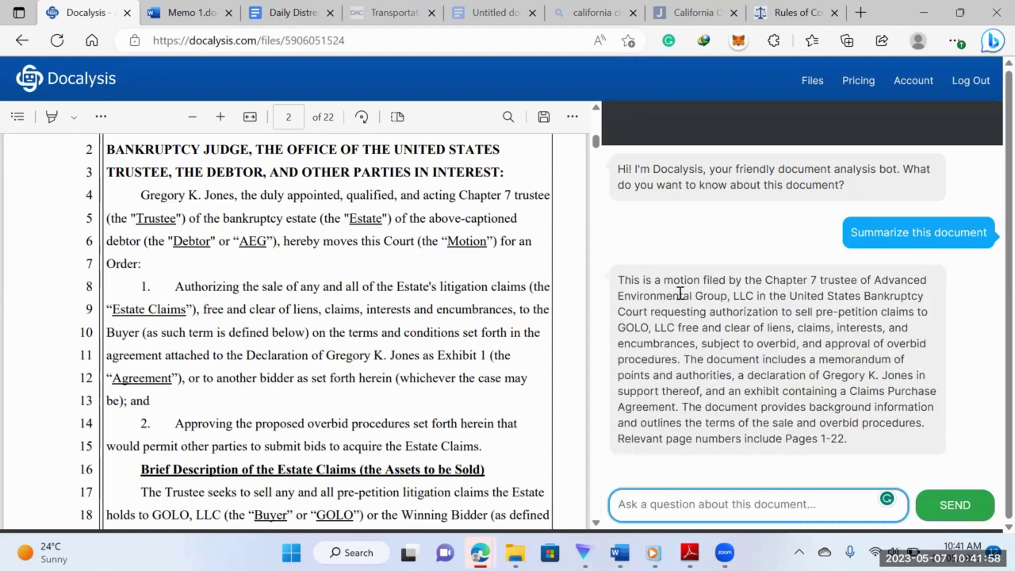
# Step: Select the bot's summary of the motion to sell pre-petition claims to GOLO, LLC
pyautogui.moveTo(618, 279); pyautogui.dragTo(911, 365)
pyautogui.click(785, 359)
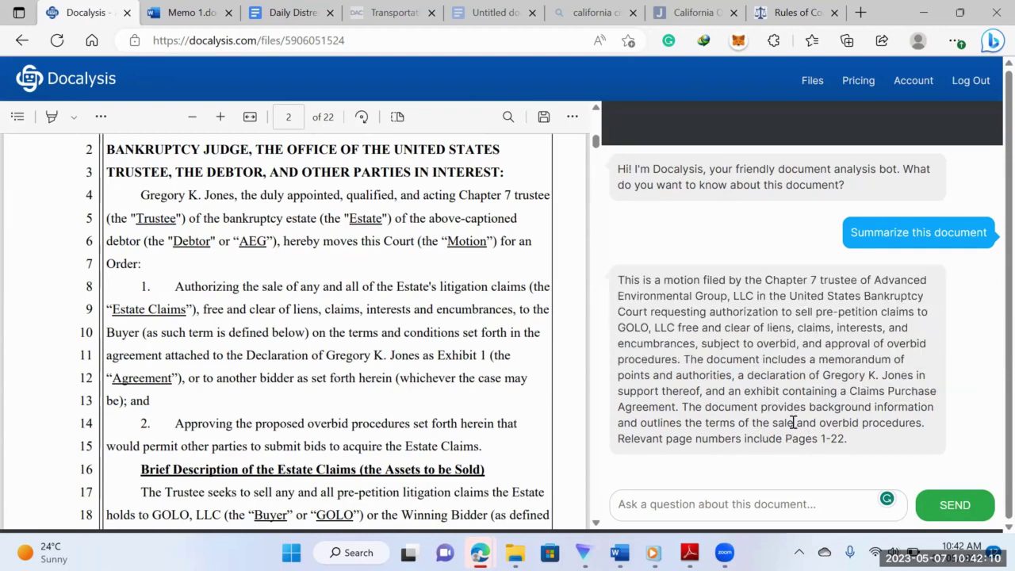
pyautogui.moveTo(850, 439); pyautogui.dragTo(609, 276)
# Step: Highlight the 'assets to be sold' sentence in the Advanced Environmental Group deal summary entry
pyautogui.click(287, 12)
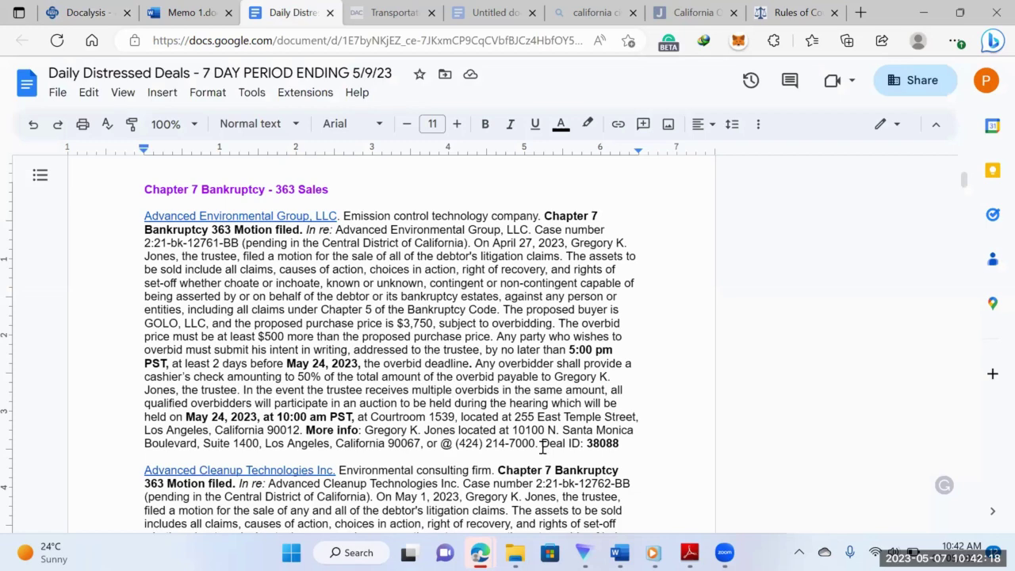
pyautogui.moveTo(542, 446); pyautogui.dragTo(155, 229)
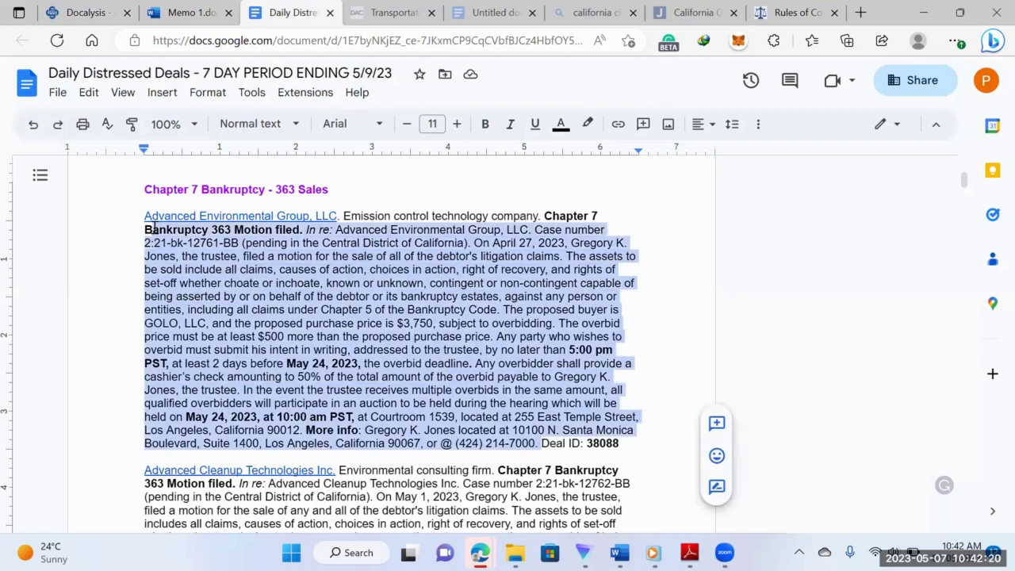
pyautogui.click(438, 410)
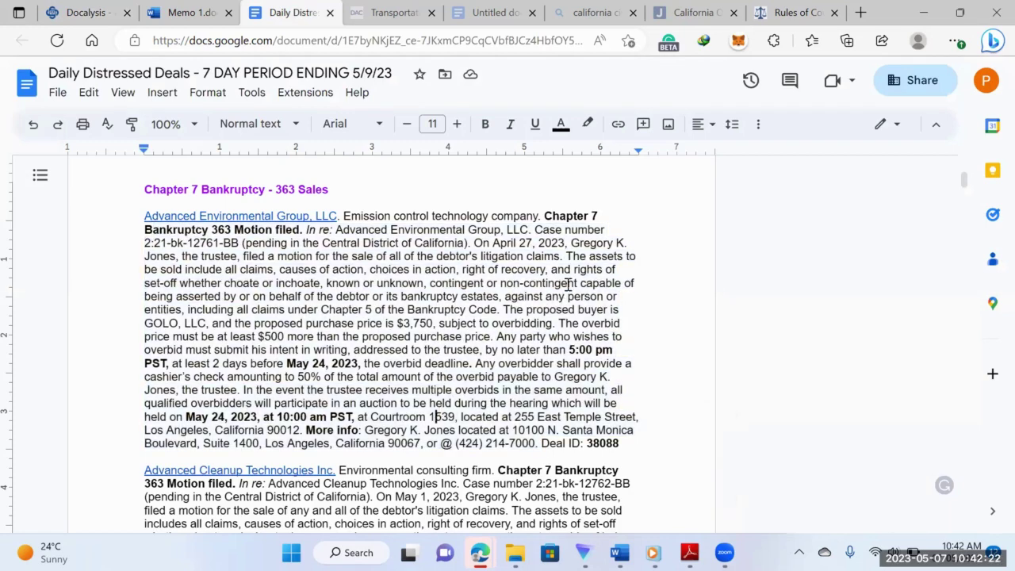
pyautogui.moveTo(569, 255); pyautogui.dragTo(505, 311)
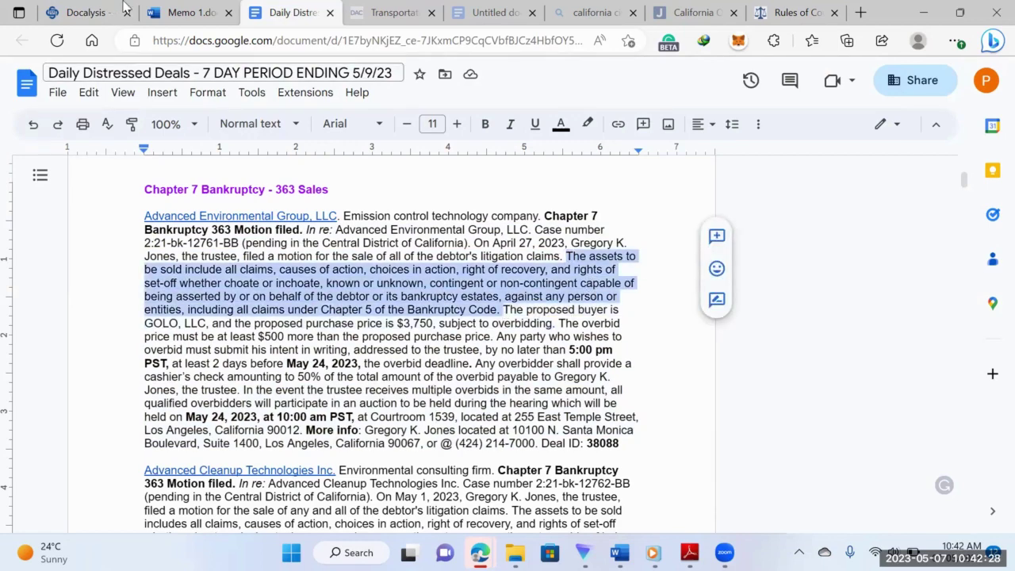
pyautogui.click(79, 12)
# Step: Ask 'What assets are being sold?' and review the answer about pre-petition litigation claims
pyautogui.click(783, 509)
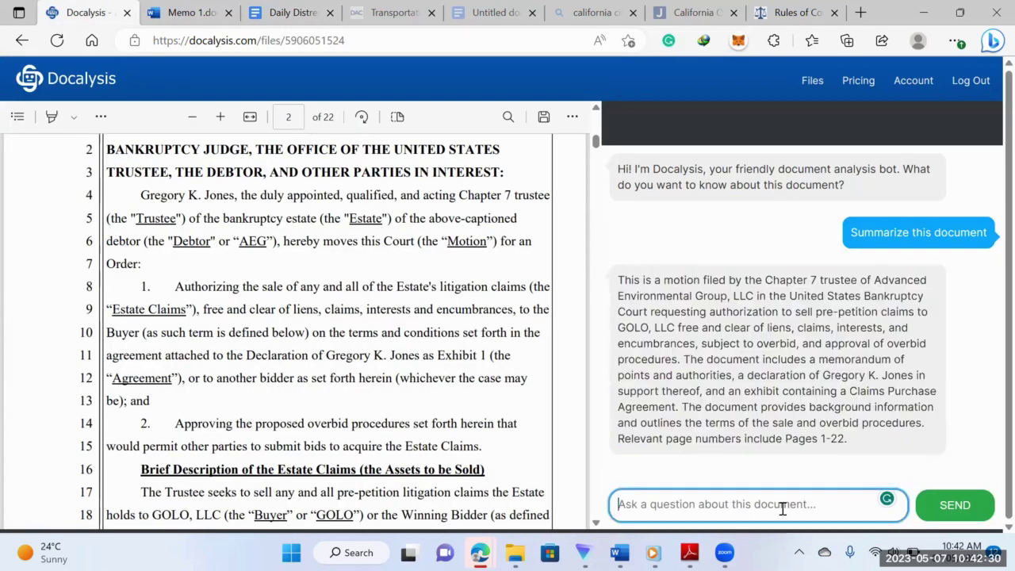
pyautogui.write('What')
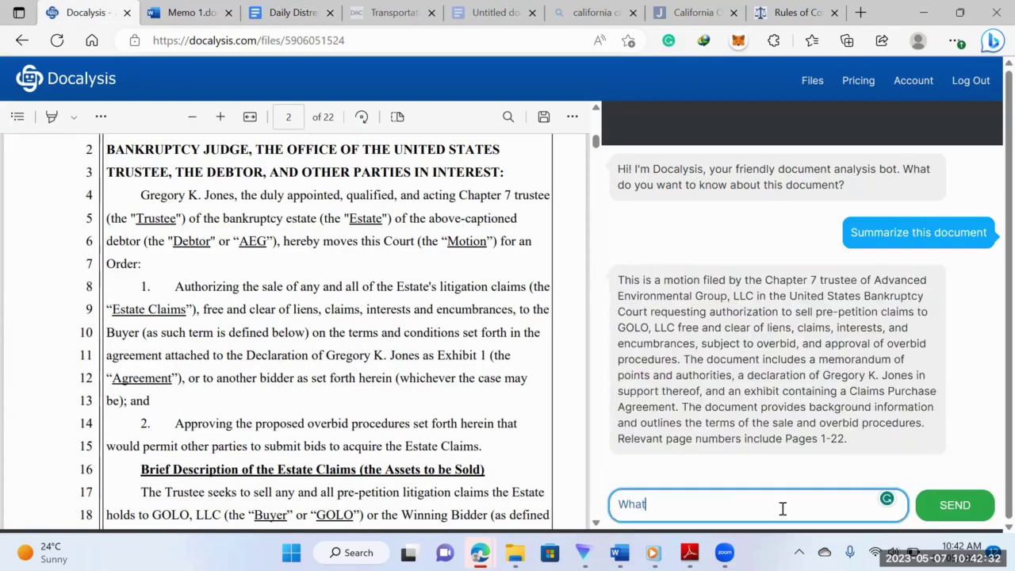
pyautogui.write(' assets are bing')
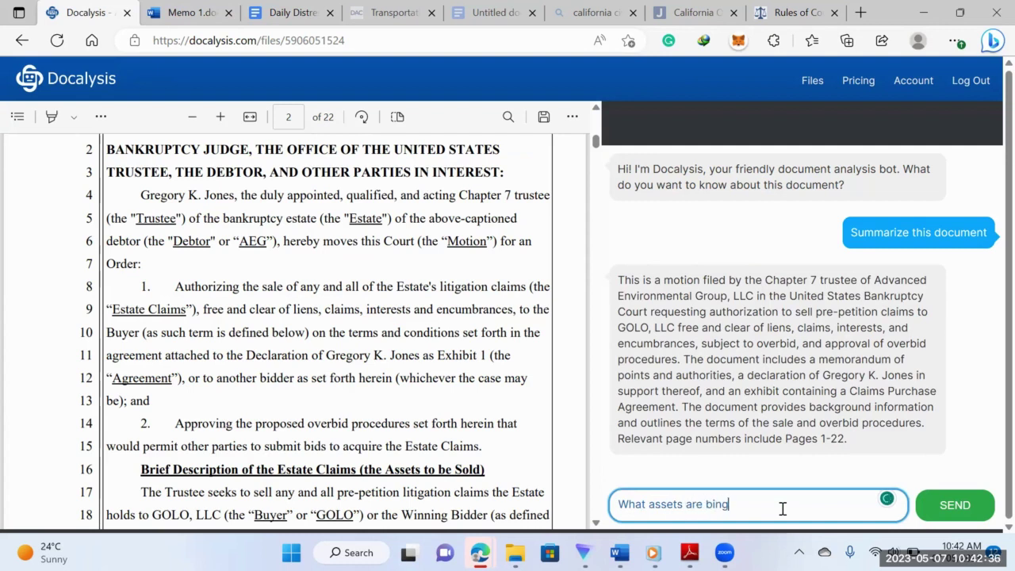
pyautogui.press('BackSpace')
pyautogui.write('eing sold?')
pyautogui.press('Return')
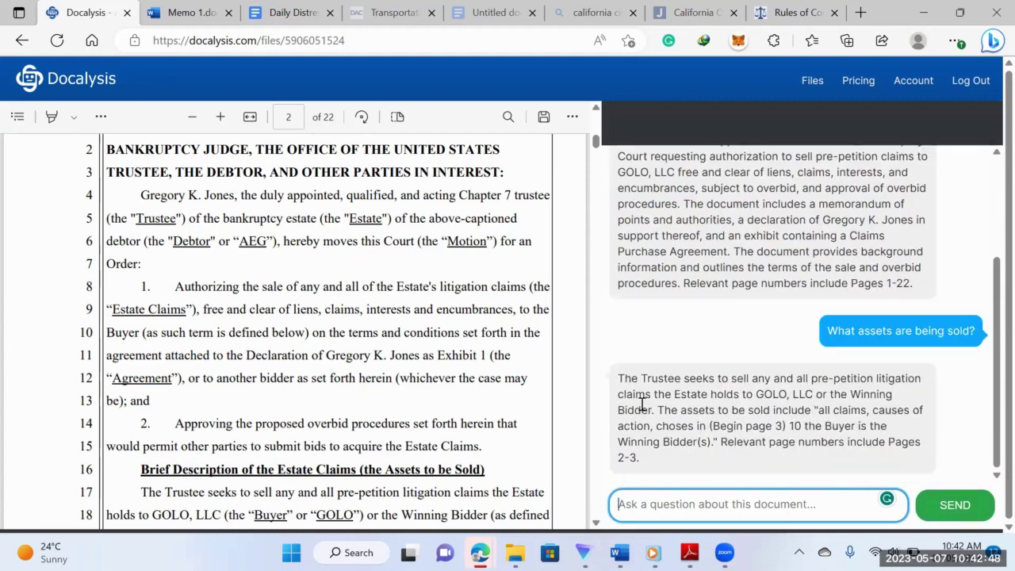
pyautogui.moveTo(658, 410); pyautogui.dragTo(877, 461)
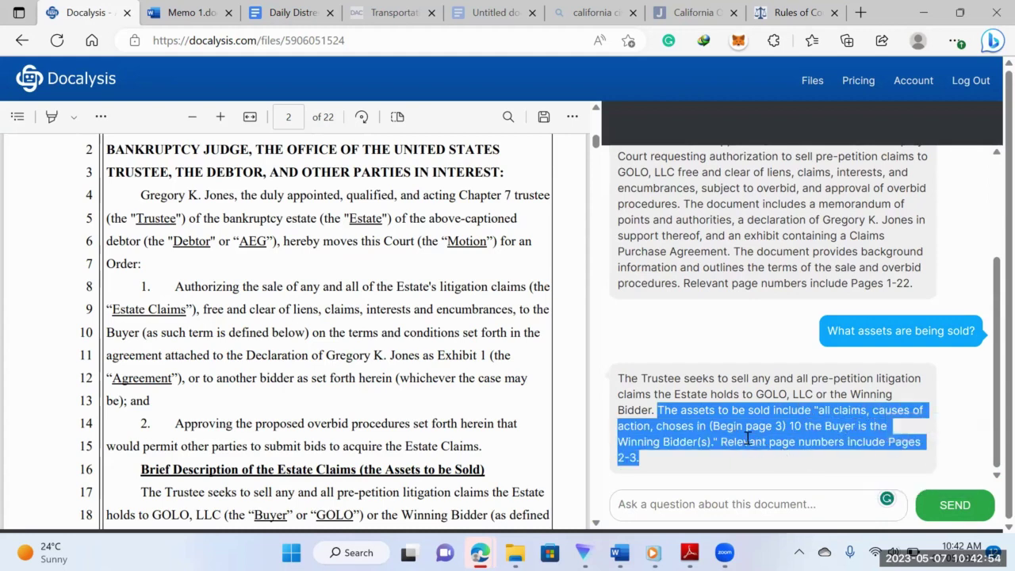
pyautogui.click(745, 440)
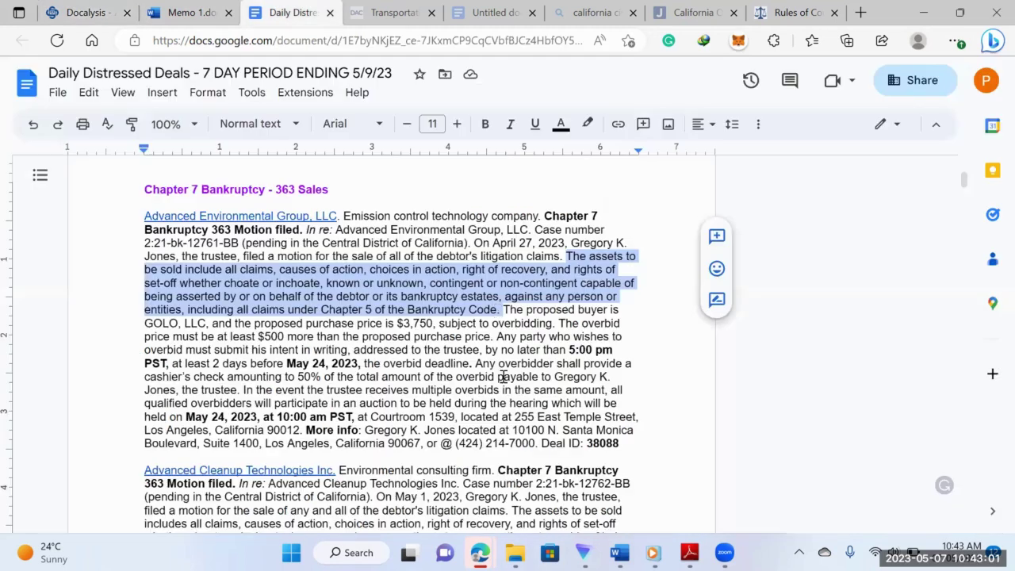
# Step: In the deal summary, check the May 24, 2023 hearing date and highlight the $3,750 price
pyautogui.click(273, 12)
pyautogui.moveTo(185, 416); pyautogui.dragTo(363, 429)
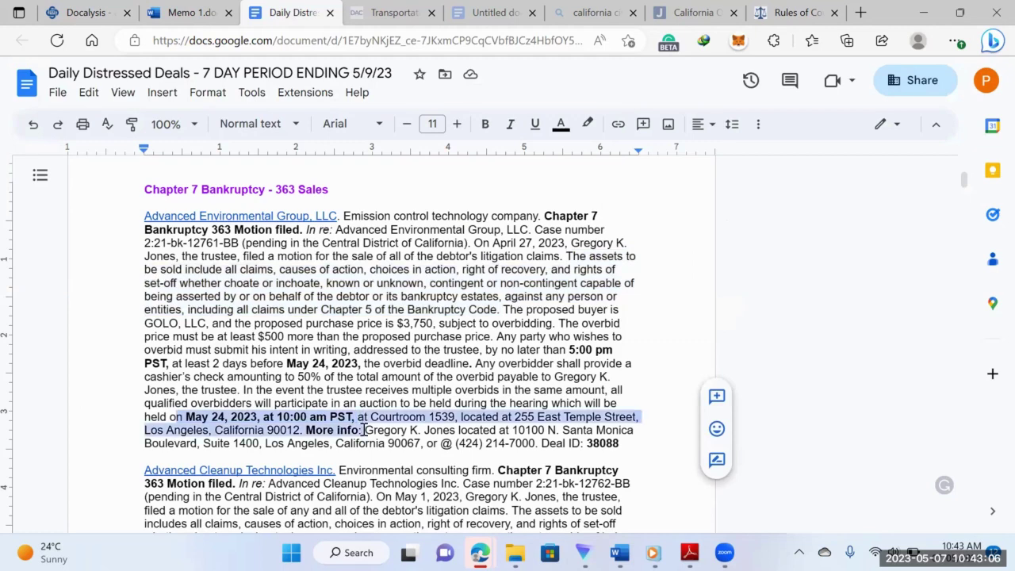
pyautogui.click(364, 371)
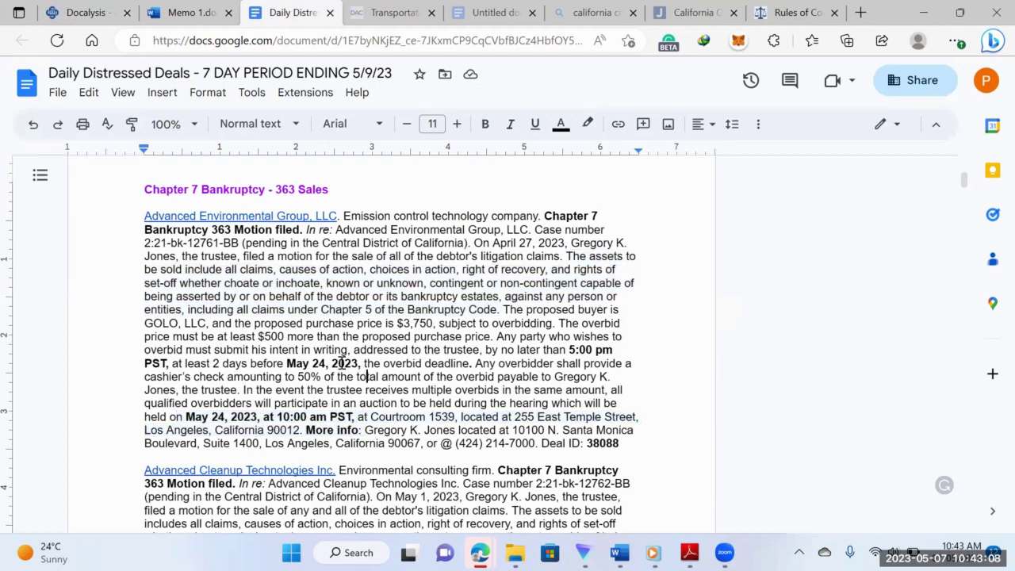
pyautogui.moveTo(396, 325); pyautogui.dragTo(436, 321)
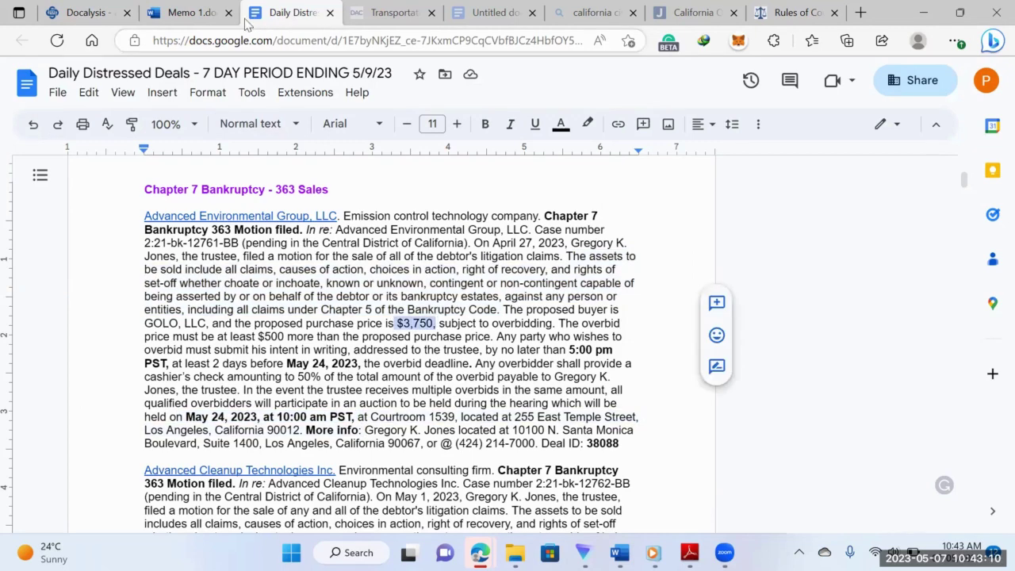
# Step: Ask 'what is the proposed purchase price?' and review the $7,500 answer citing pages 17-18
pyautogui.click(93, 8)
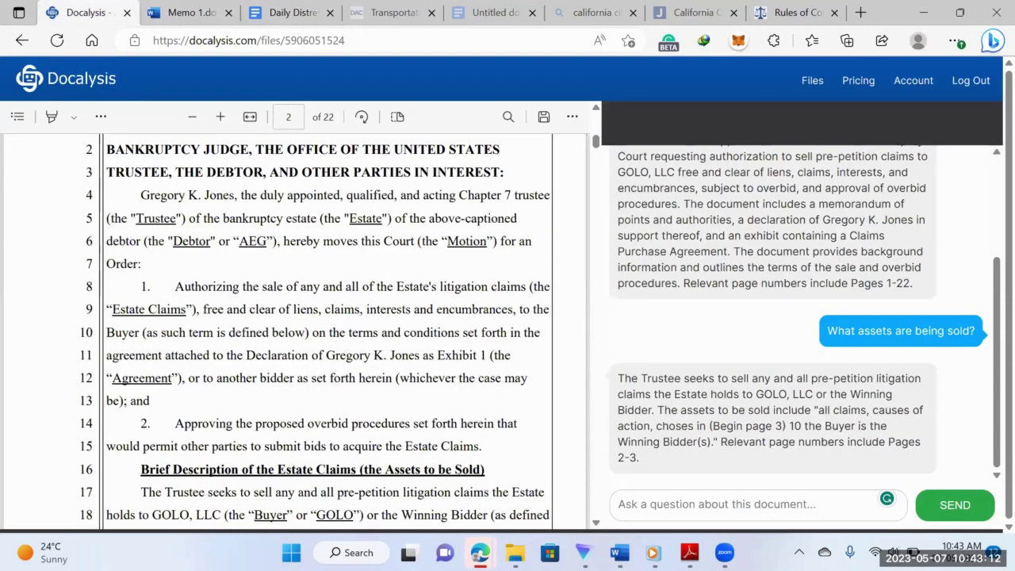
pyautogui.click(870, 506)
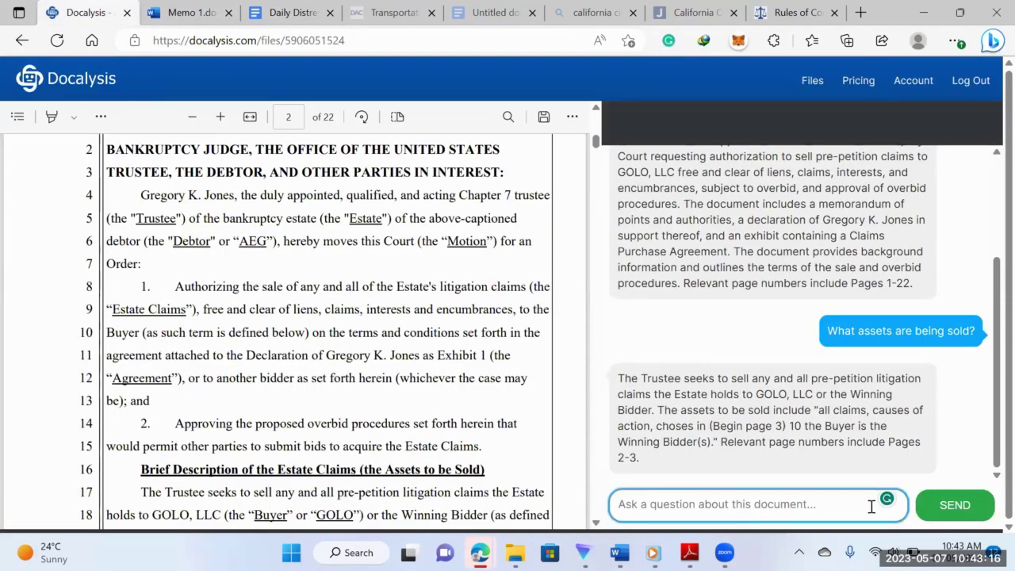
pyautogui.write('w')
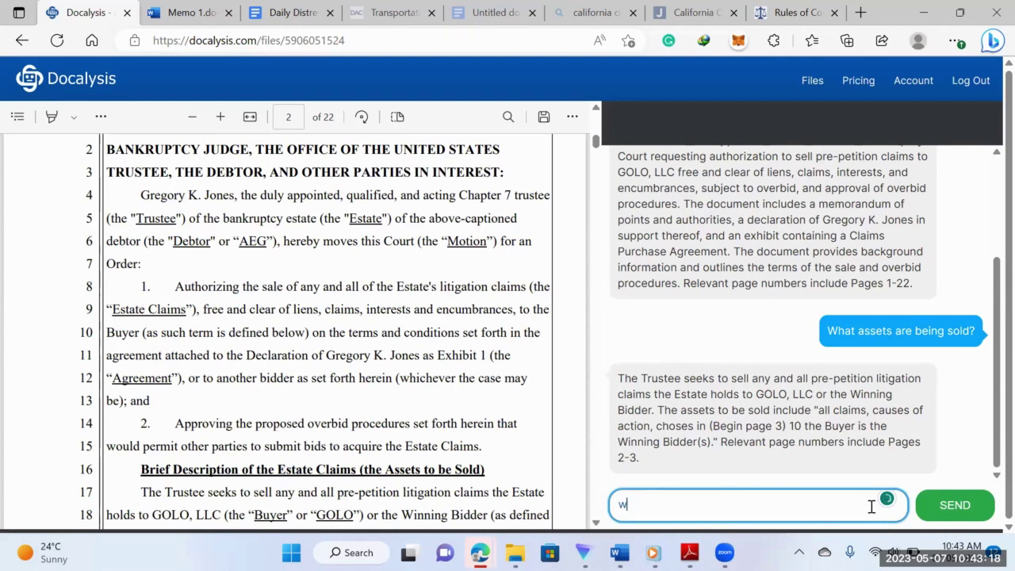
pyautogui.write('jaat is the proposed ')
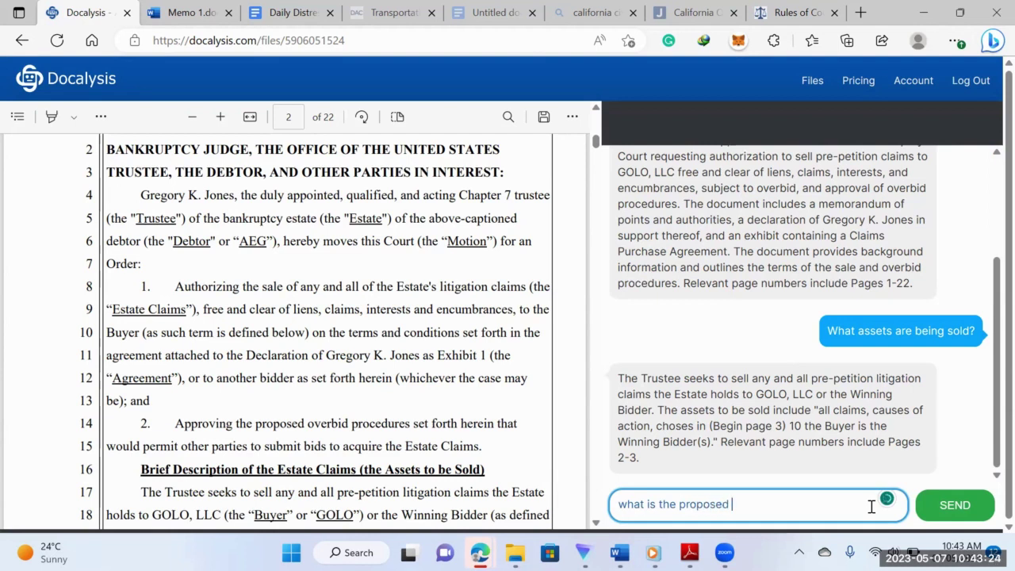
pyautogui.write('purchase price?')
pyautogui.press('Return')
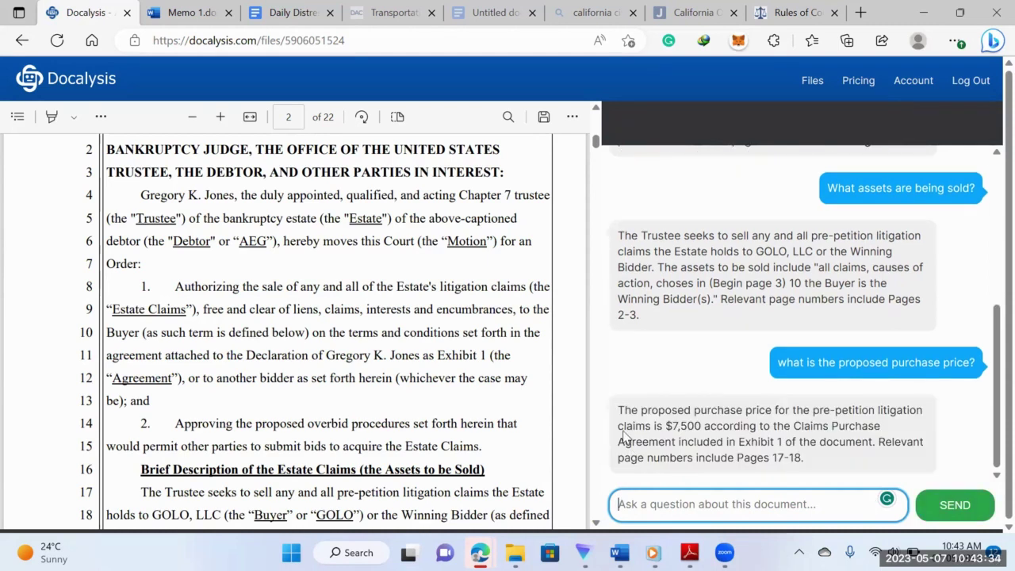
pyautogui.moveTo(618, 411); pyautogui.dragTo(702, 428)
pyautogui.click(705, 464)
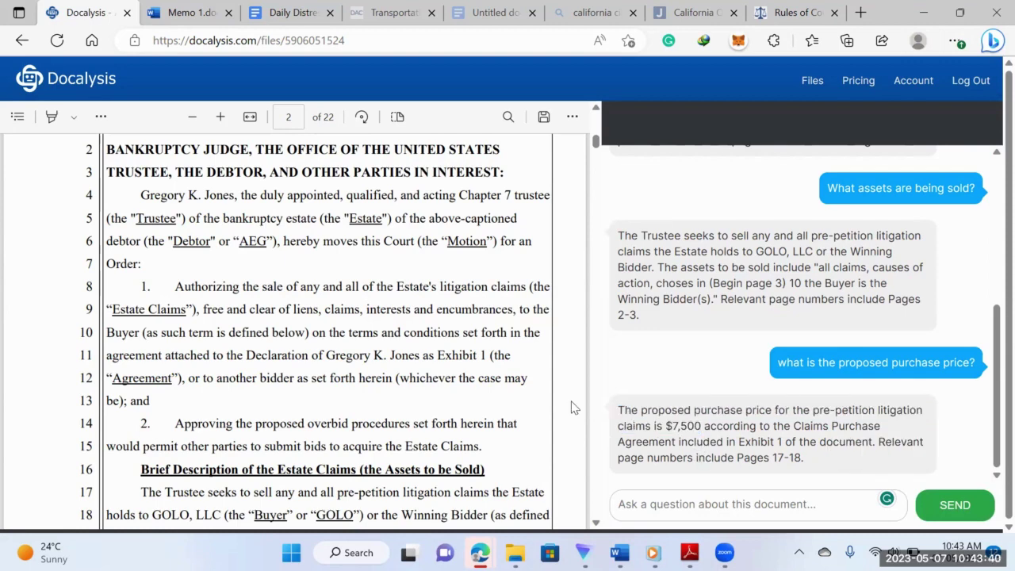
pyautogui.click(283, 10)
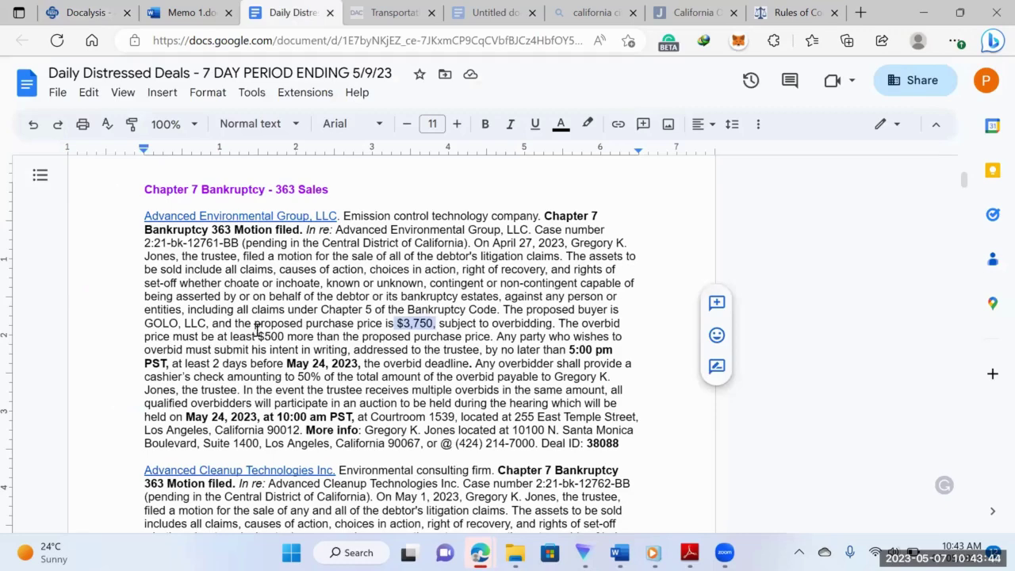
pyautogui.click(282, 379)
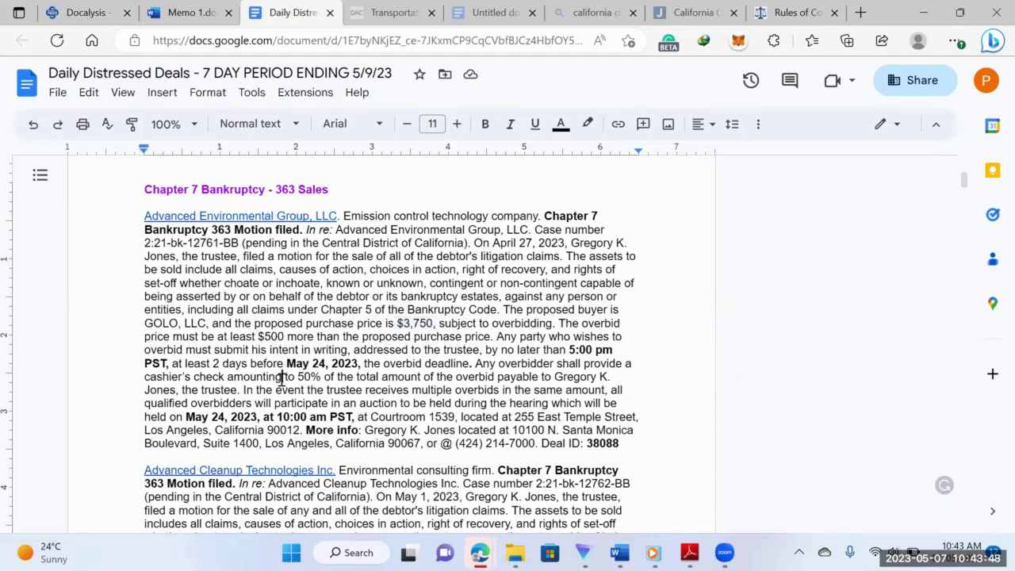
pyautogui.scroll(-1, 282, 379)
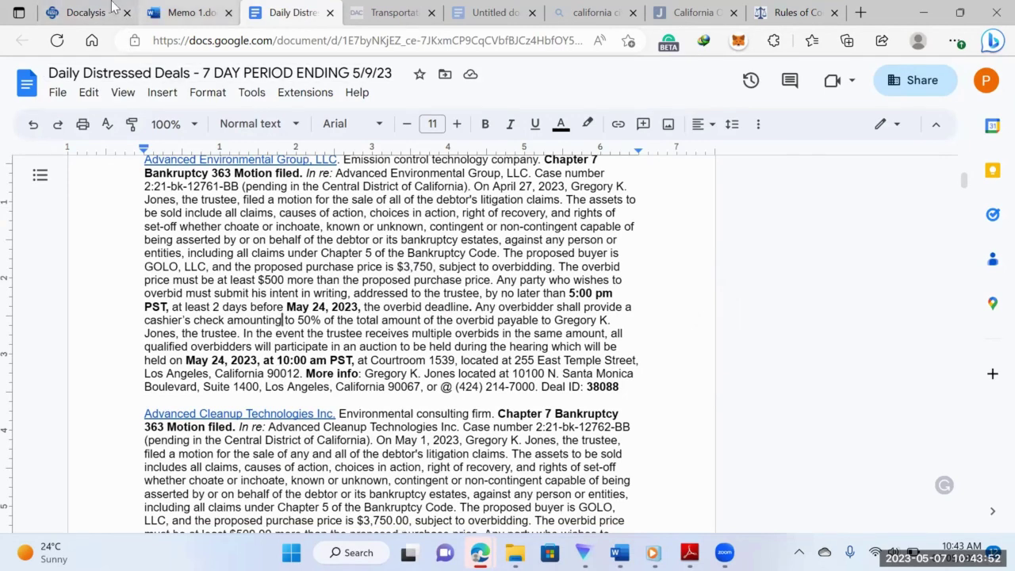
pyautogui.hotkey('ctrl', 'shift', 'Tab')
pyautogui.hotkey('ctrl', 'shift', 'Tab')
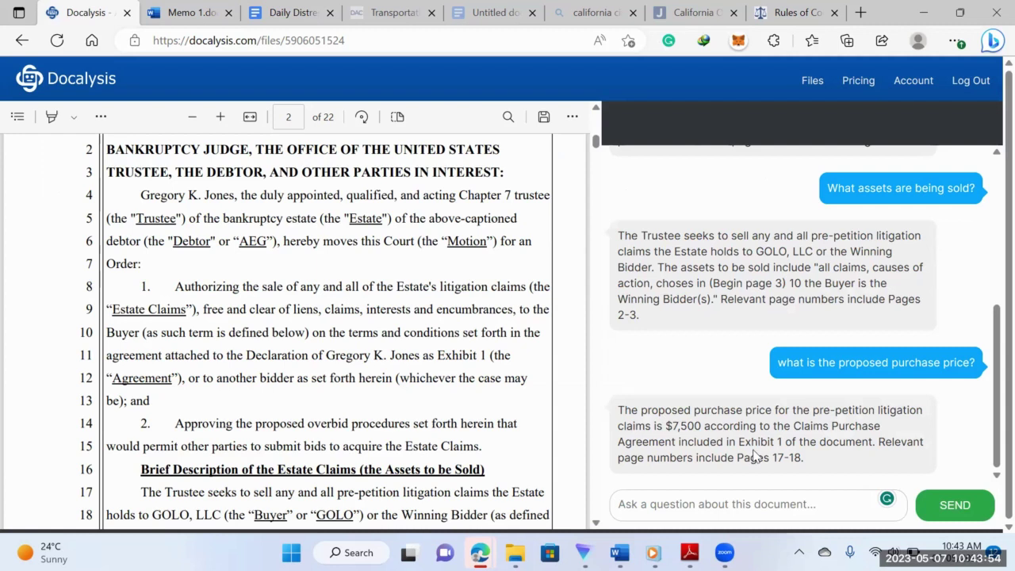
# Step: Ask the chat 'when is the auction' and highlight the reply: no date, only at the motion hearing
pyautogui.click(764, 508)
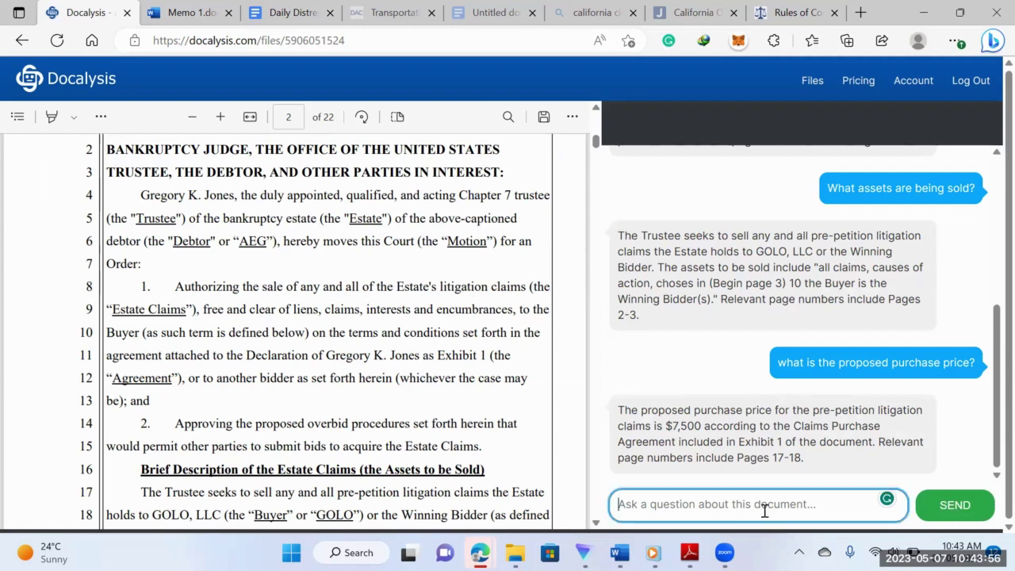
pyautogui.write('whe')
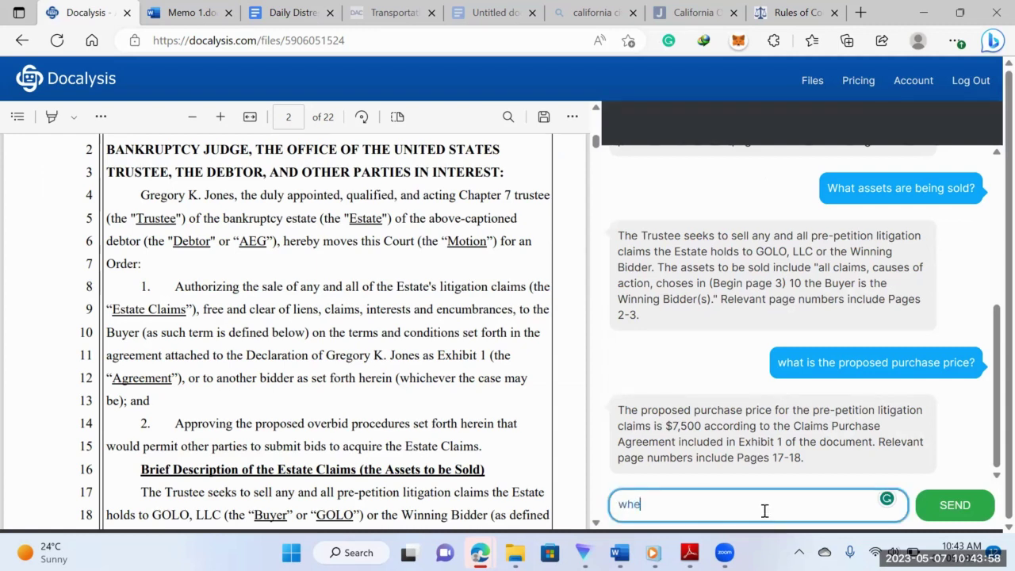
pyautogui.write('n is the auction')
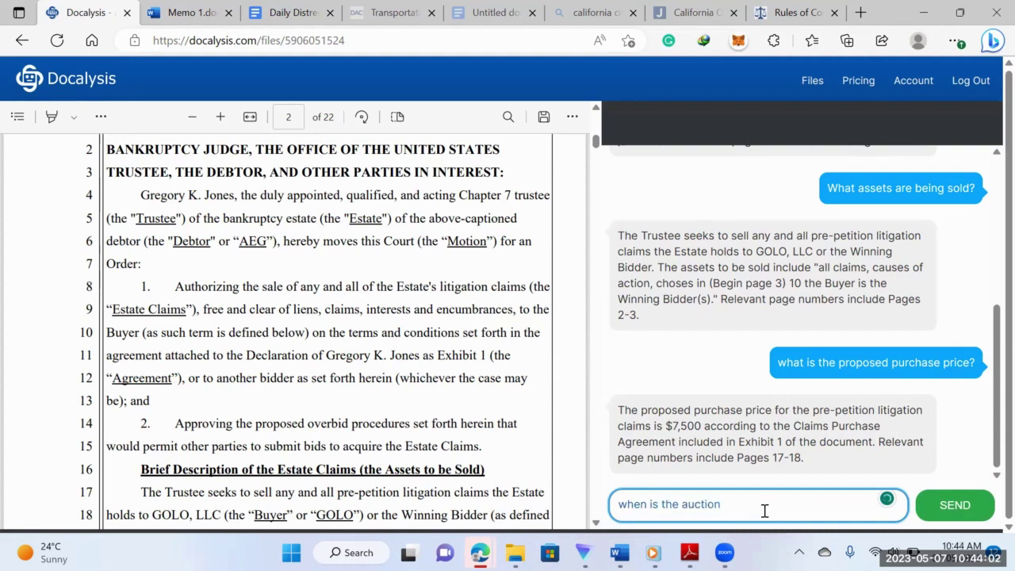
pyautogui.press('Return')
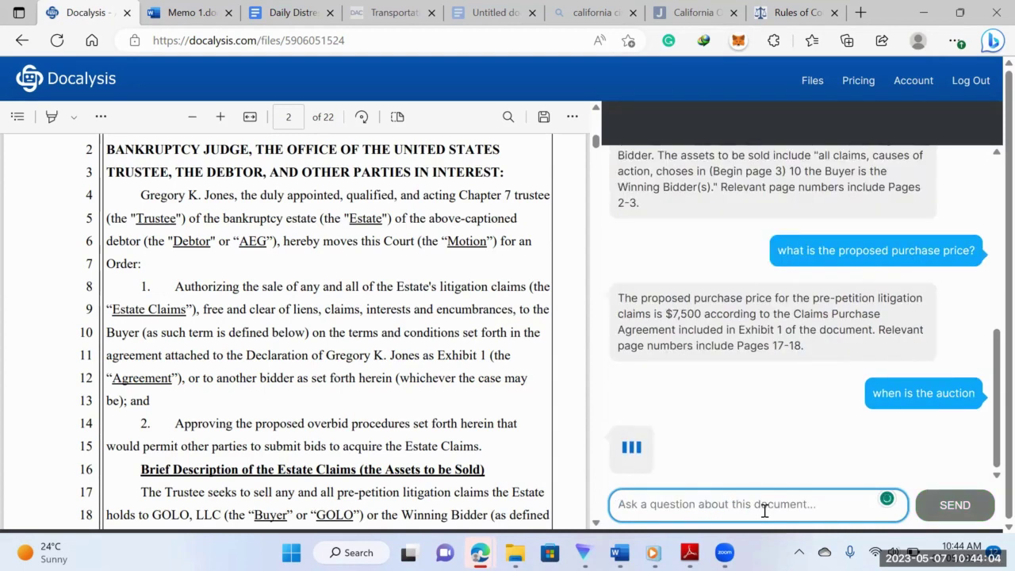
pyautogui.moveTo(712, 542)
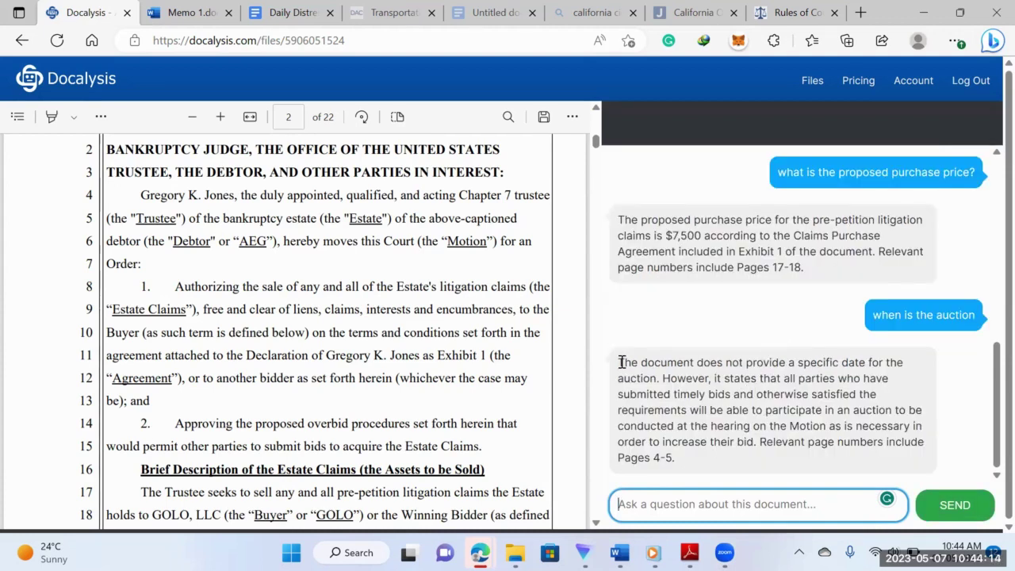
pyautogui.moveTo(618, 363); pyautogui.dragTo(682, 455)
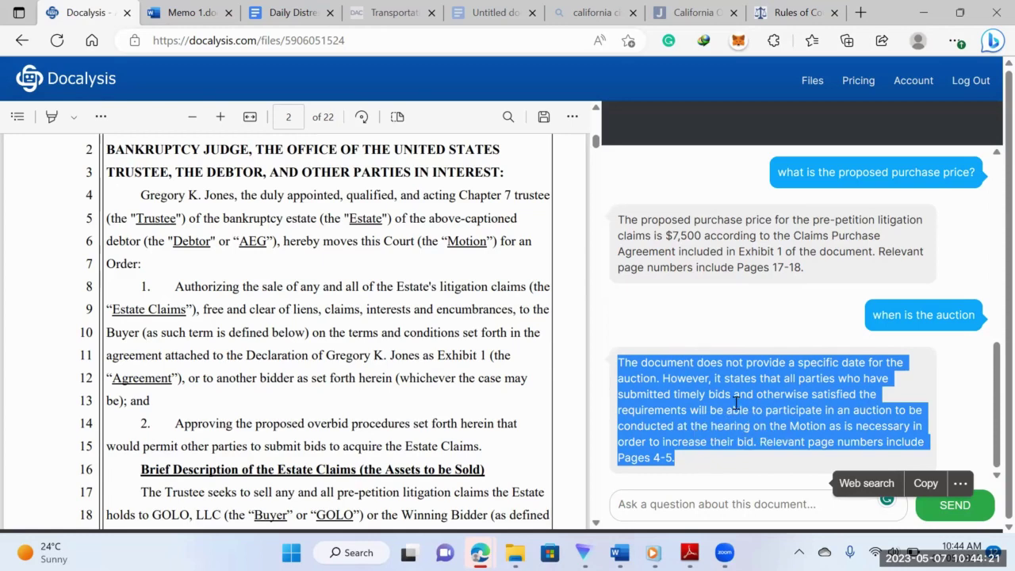
pyautogui.click(697, 474)
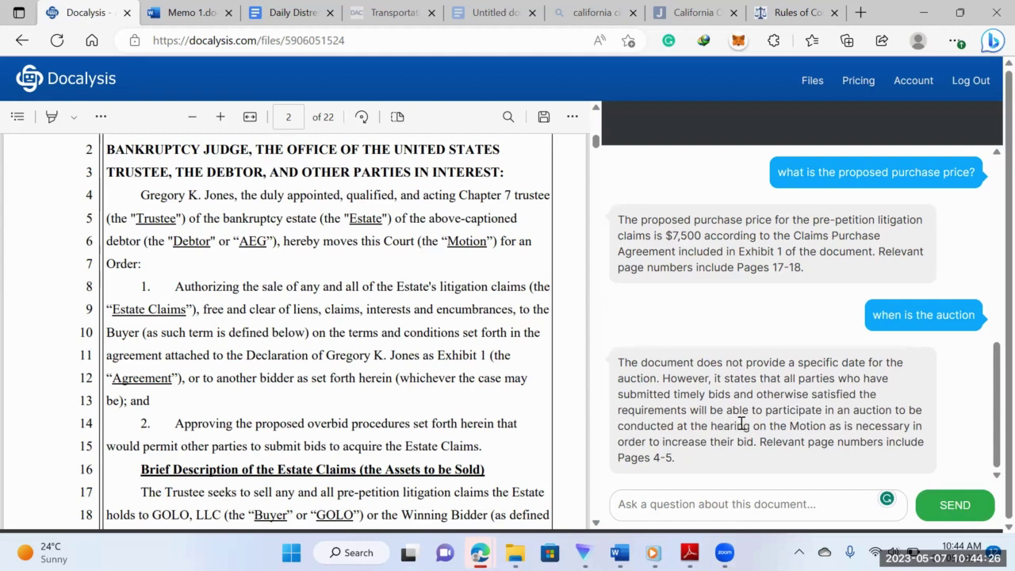
# Step: Ask 'When is the motion hearing?' and highlight the May 24, 2023, 10:00 a.m., Courtroom 1539 reply
pyautogui.click(718, 509)
pyautogui.write('W')
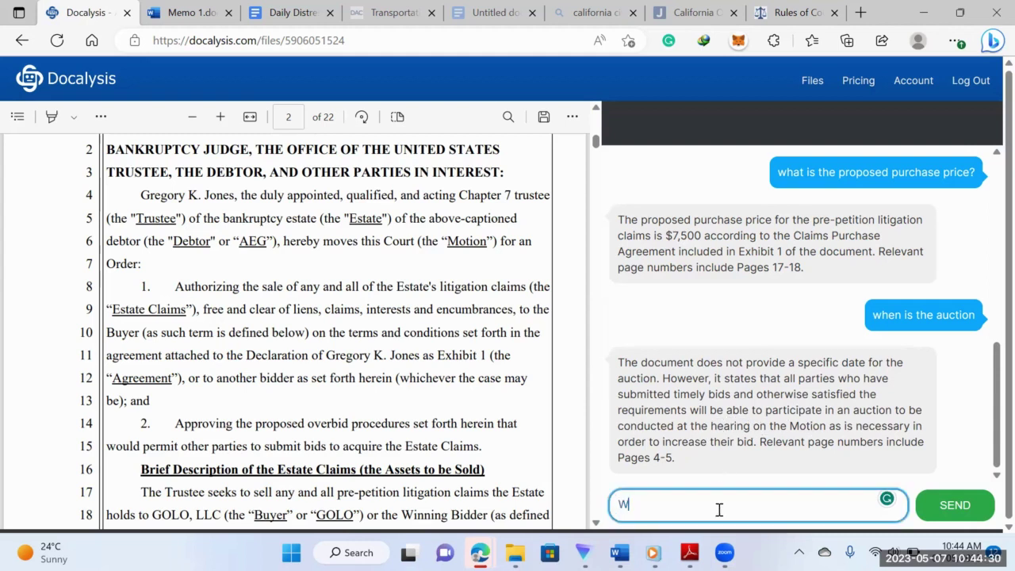
pyautogui.write('hen is the motion heari')
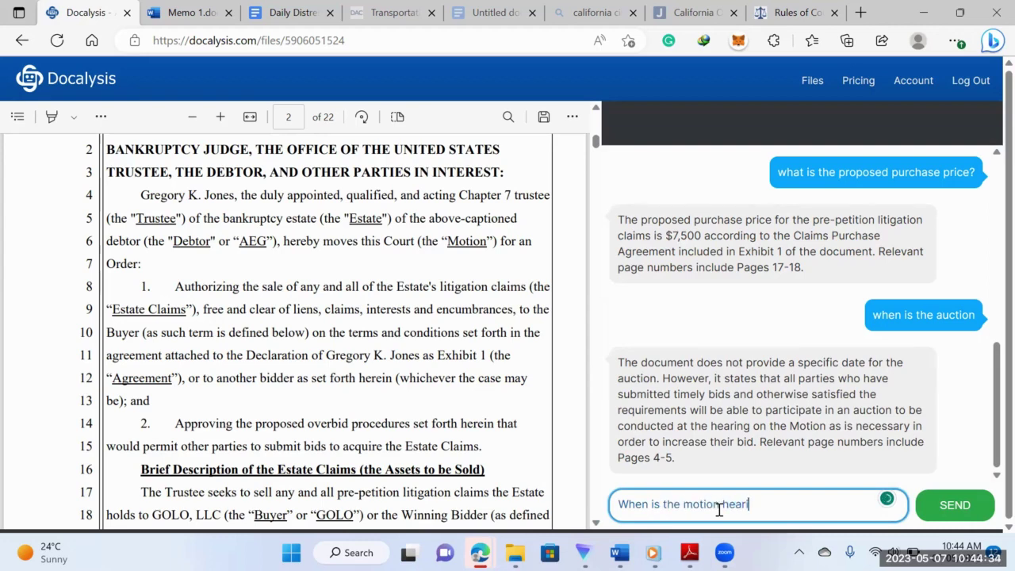
pyautogui.write('ng?')
pyautogui.press('Return')
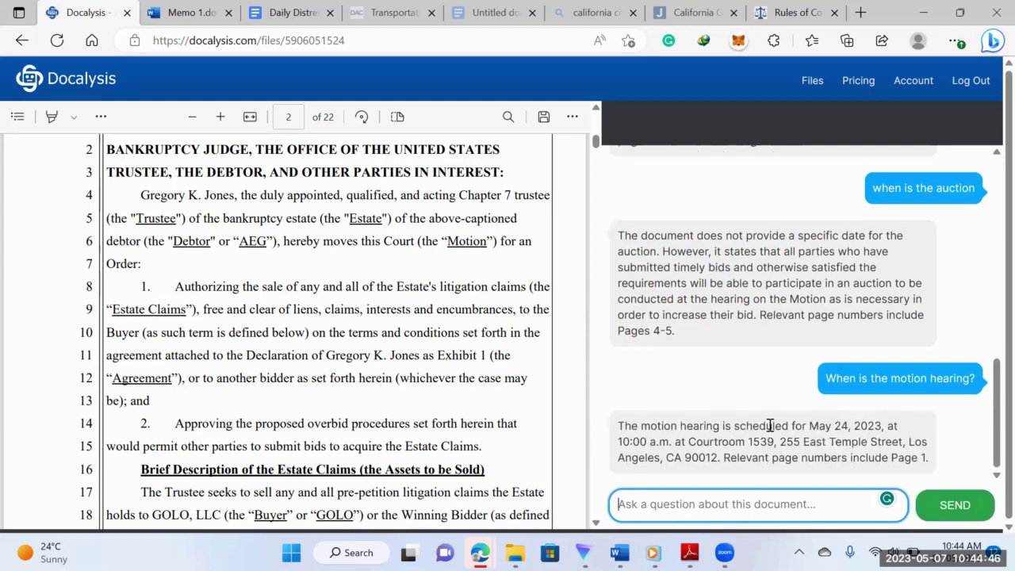
pyautogui.moveTo(808, 425); pyautogui.dragTo(887, 460)
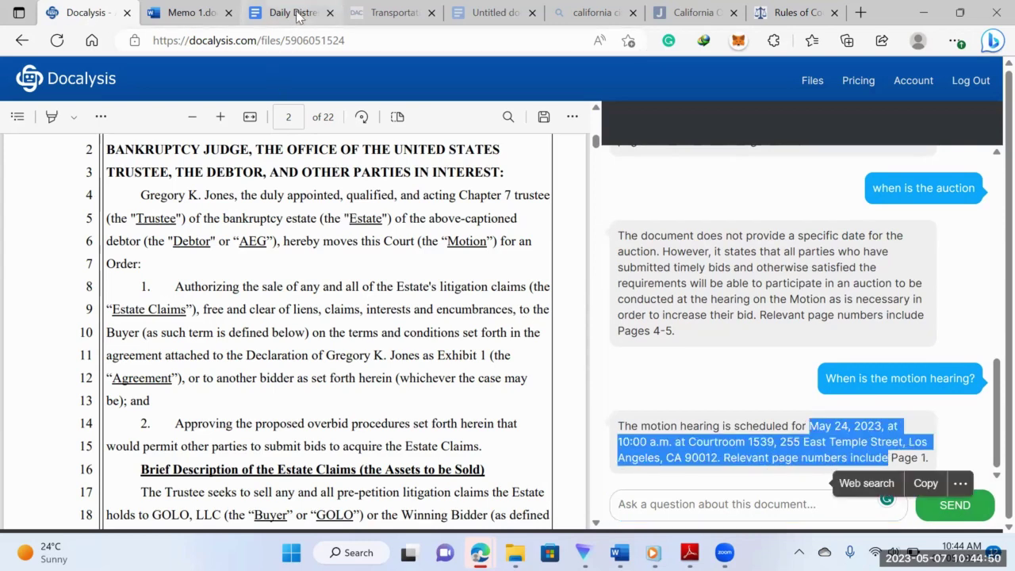
# Step: Switch to the Daily Distressed Deals doc and highlight the entry's May 24, 2023 hearing date
pyautogui.hotkey('ctrl', '3')
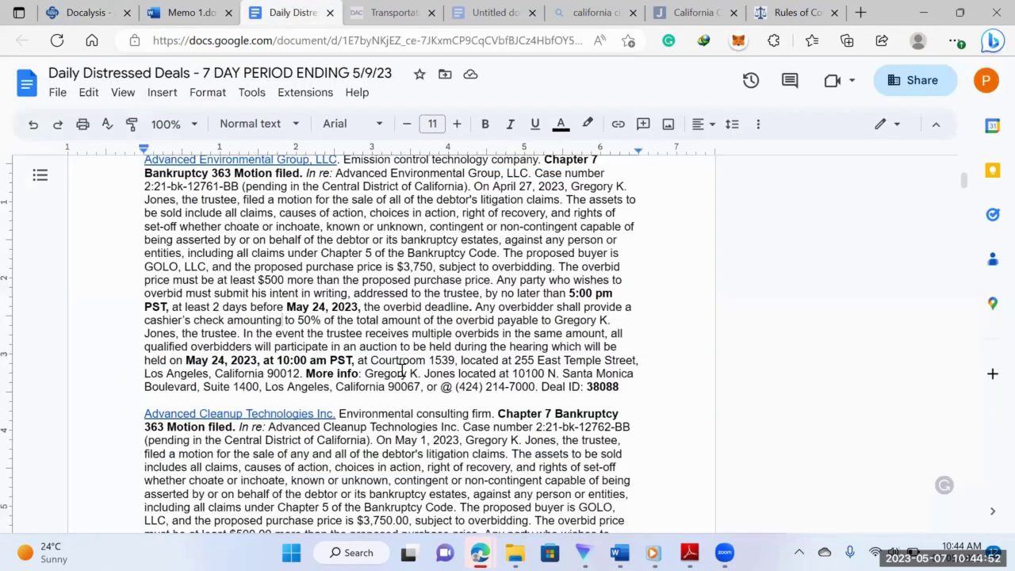
pyautogui.moveTo(358, 307)
pyautogui.mouseDown()
pyautogui.moveTo(287, 308)
pyautogui.moveTo(349, 321)
pyautogui.mouseUp()
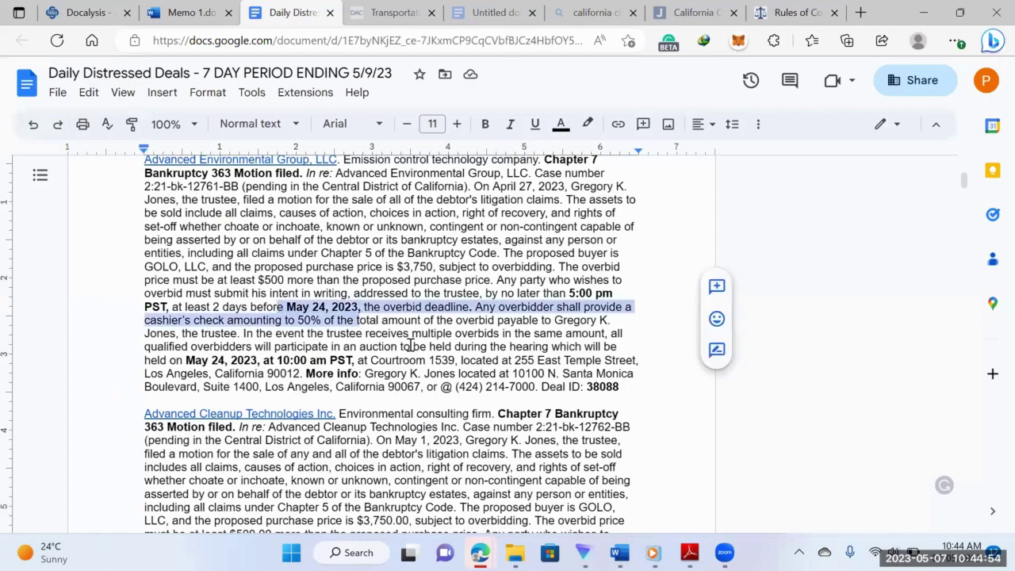
pyautogui.click(412, 346)
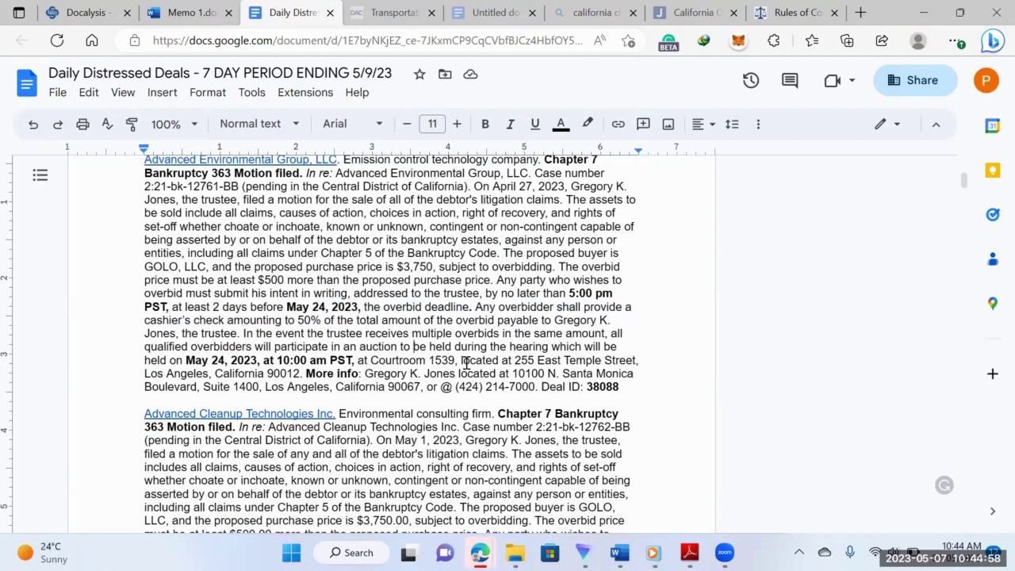
# Step: Return to the Docalysis tab showing the May 24, 2023 hearing answer for comparison
pyautogui.click(82, 8)
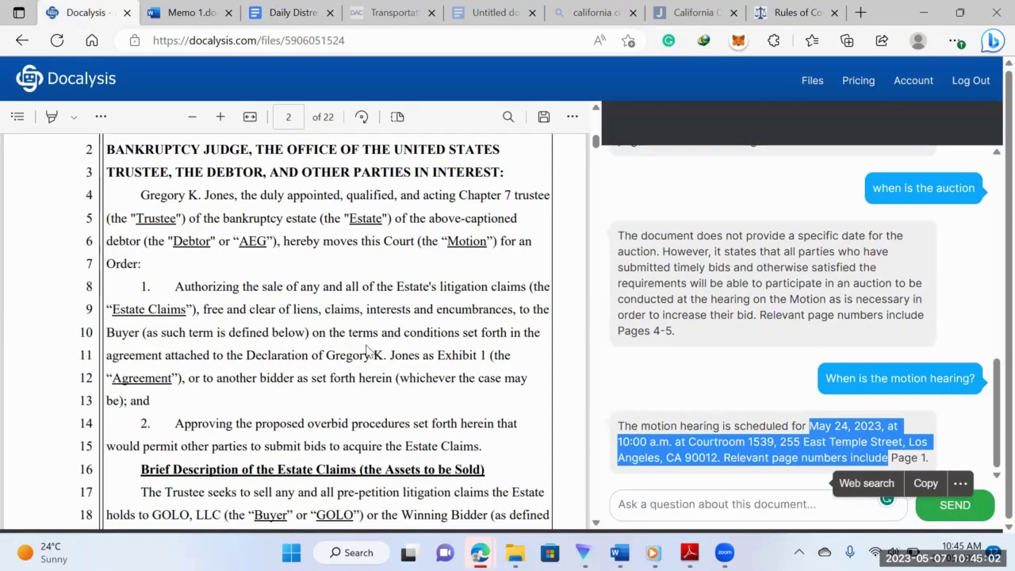